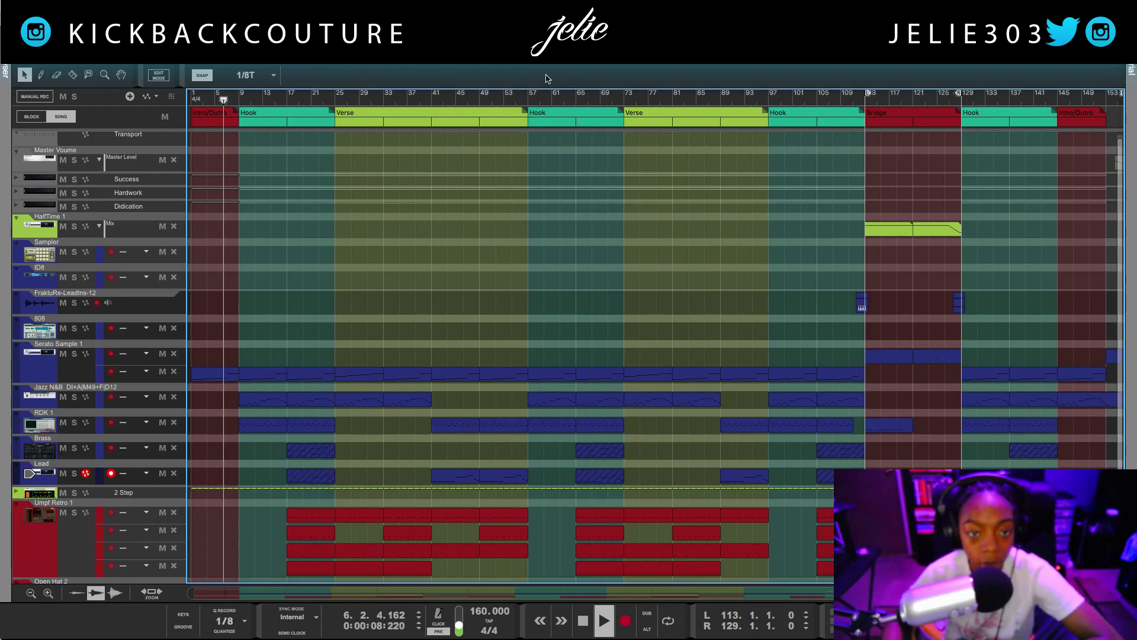
# Show the rack, unfold the Reason Drum Kits device and display its Ride settings
pyautogui.press('F6')
pyautogui.scroll(5, 600, 382)
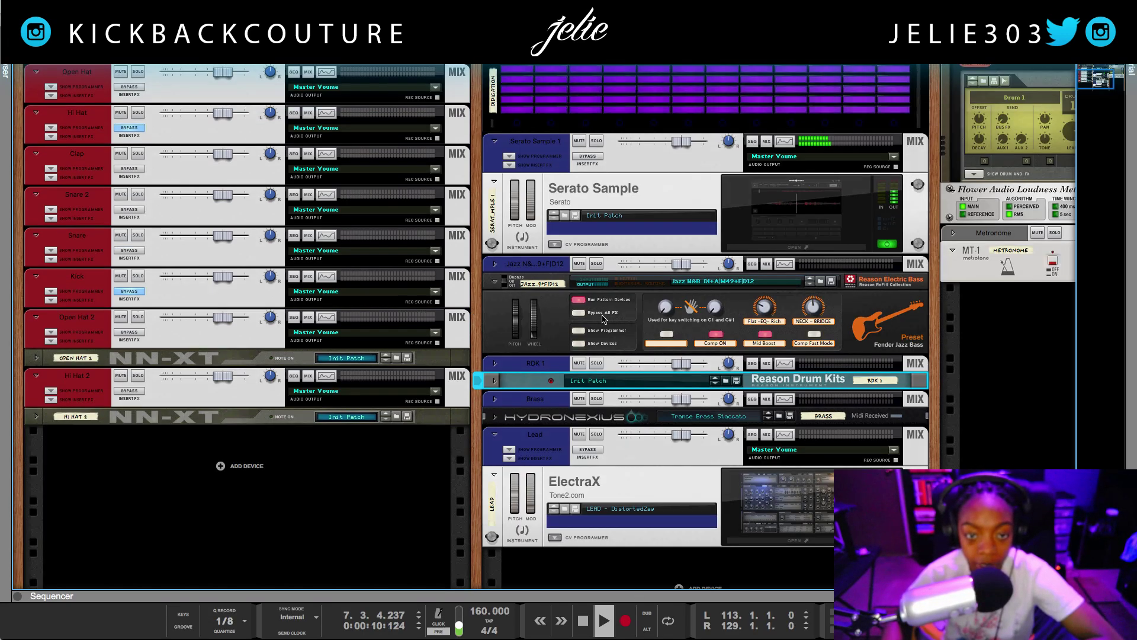
pyautogui.scroll(-5, 600, 382)
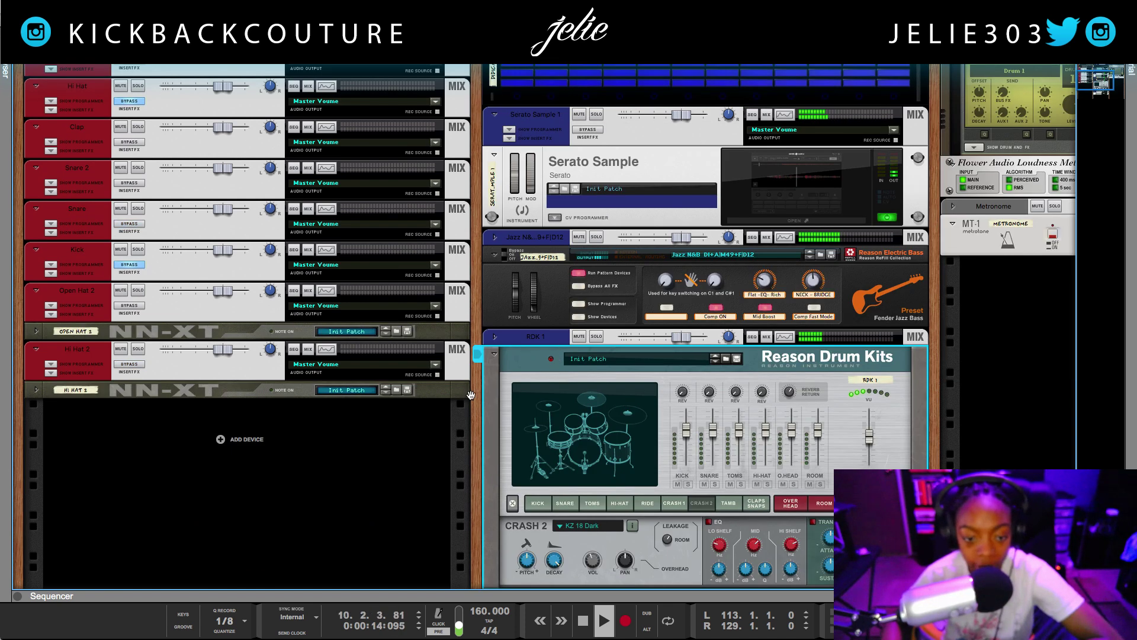
pyautogui.scroll(-5, 471, 395)
pyautogui.hscroll(4, 471, 395)
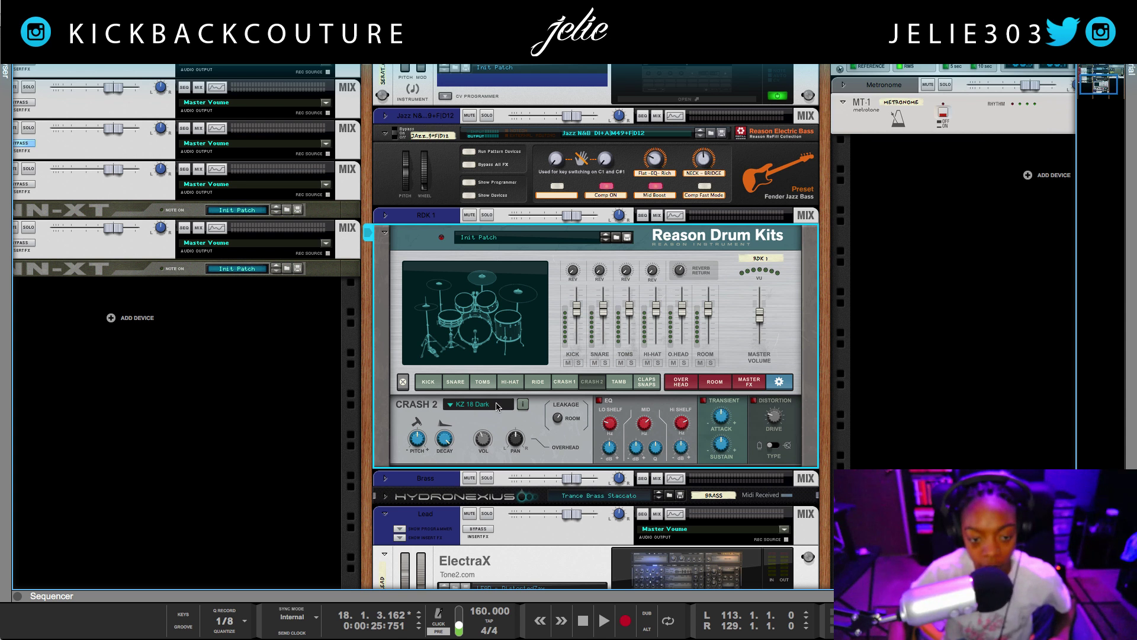
pyautogui.click(535, 382)
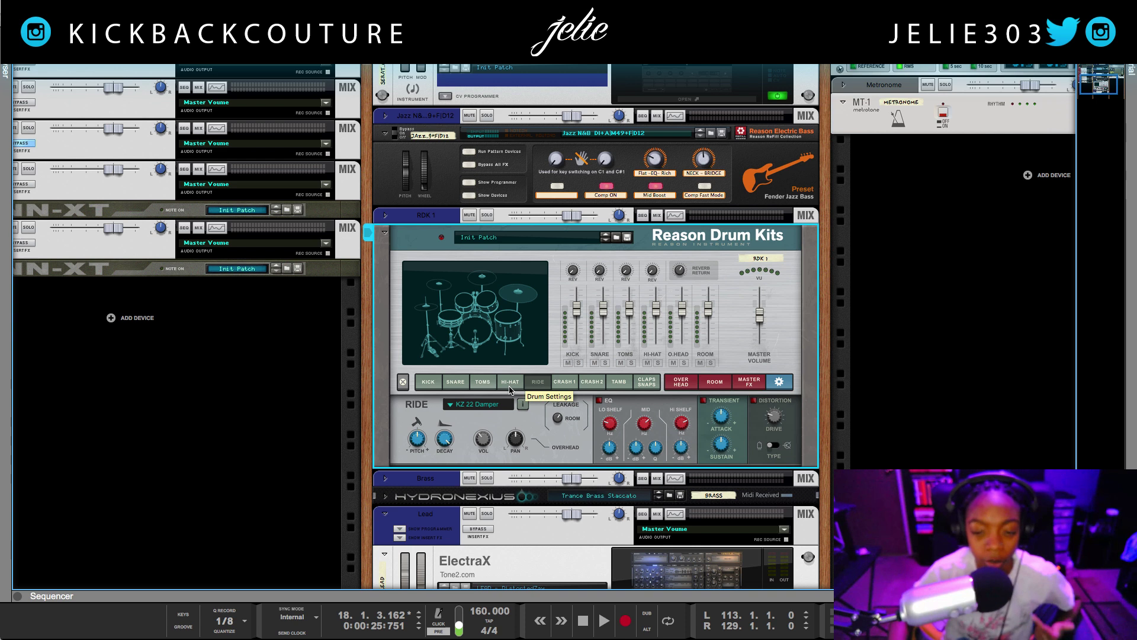
pyautogui.scroll(-1, 485, 585)
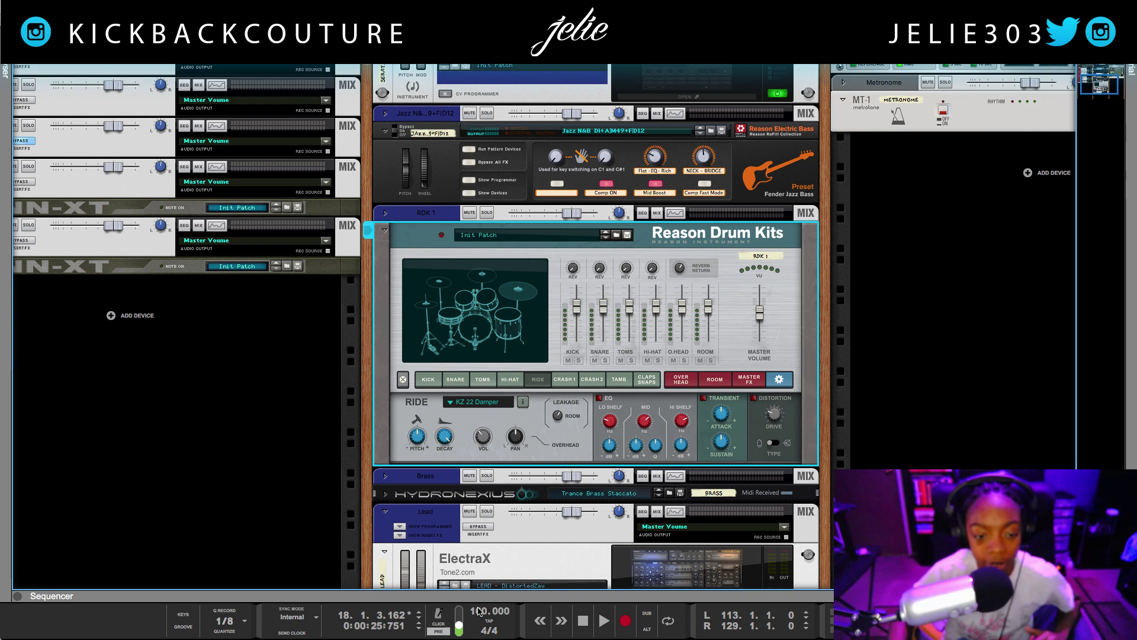
# Return to the sequencer and open the RDK 1 clip in the first Hook section for note editing
pyautogui.moveTo(489, 599); pyautogui.dragTo(488, 88)
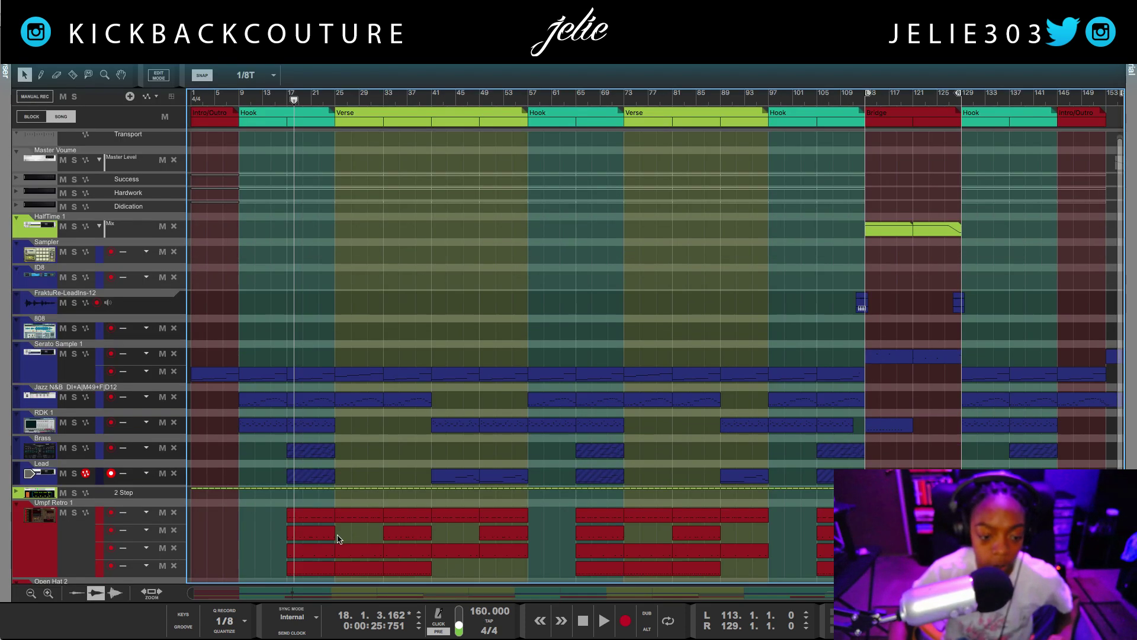
pyautogui.scroll(-1, 279, 462)
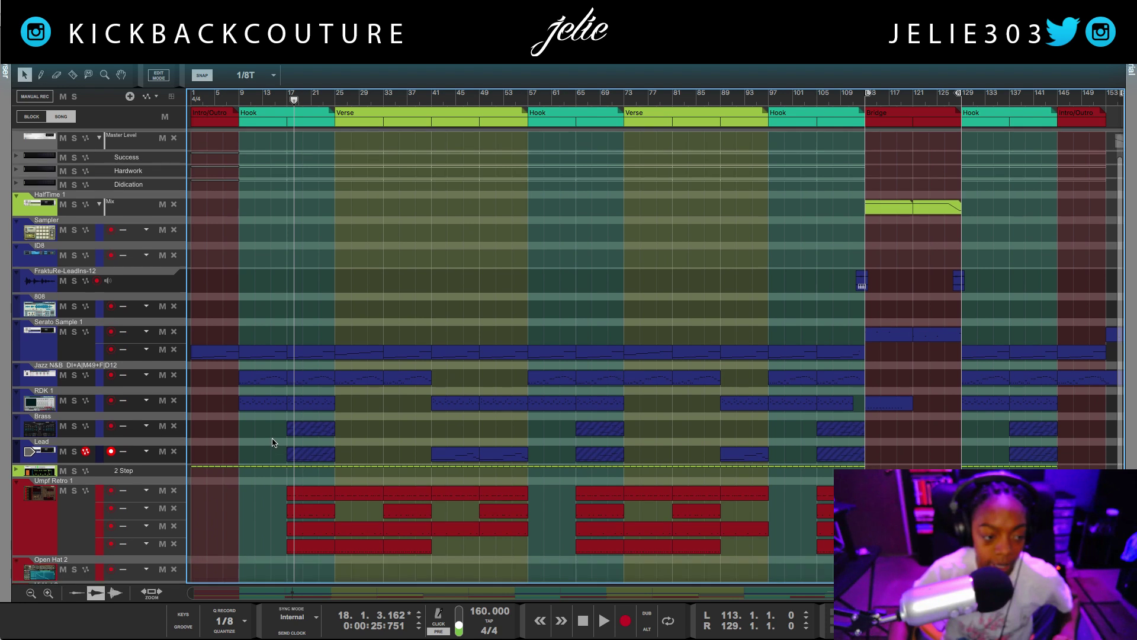
pyautogui.scroll(-1, 247, 400)
pyautogui.doubleClick(258, 390)
pyautogui.scroll(-3, 468, 382)
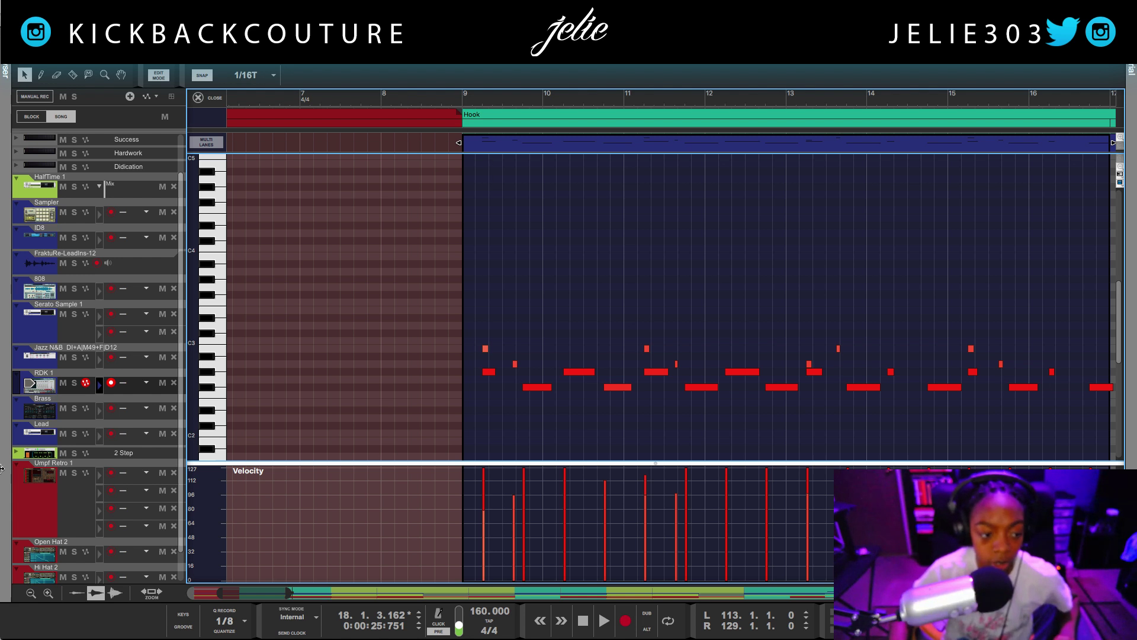
# Solo the RDK 1 track and start looped playback over its first Hook clip
pyautogui.click(74, 384)
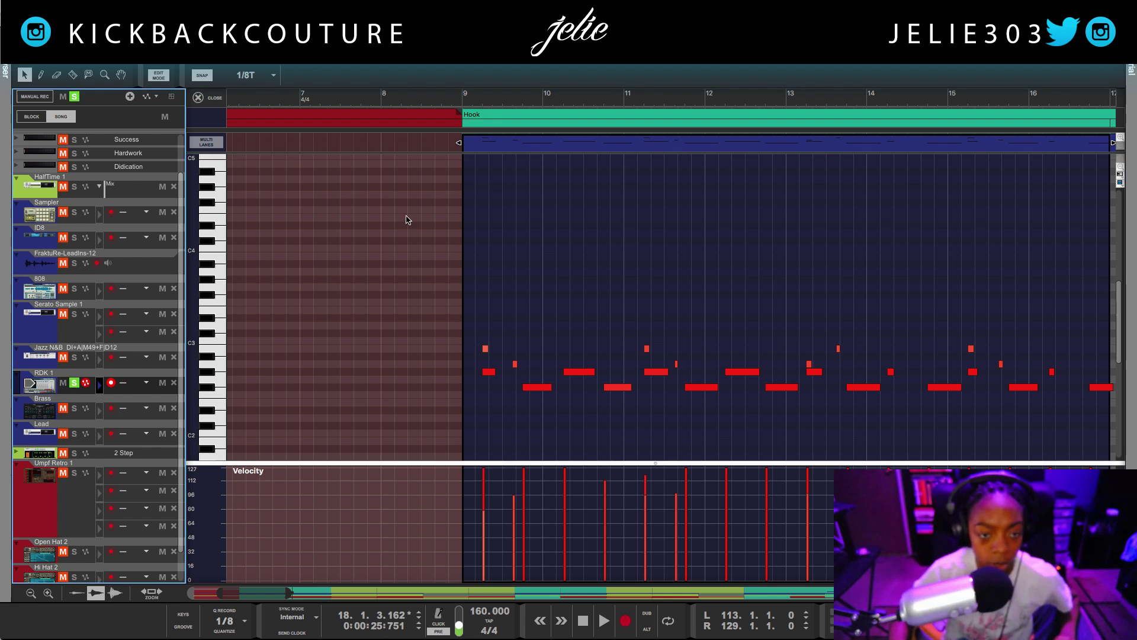
pyautogui.rightClick(554, 148)
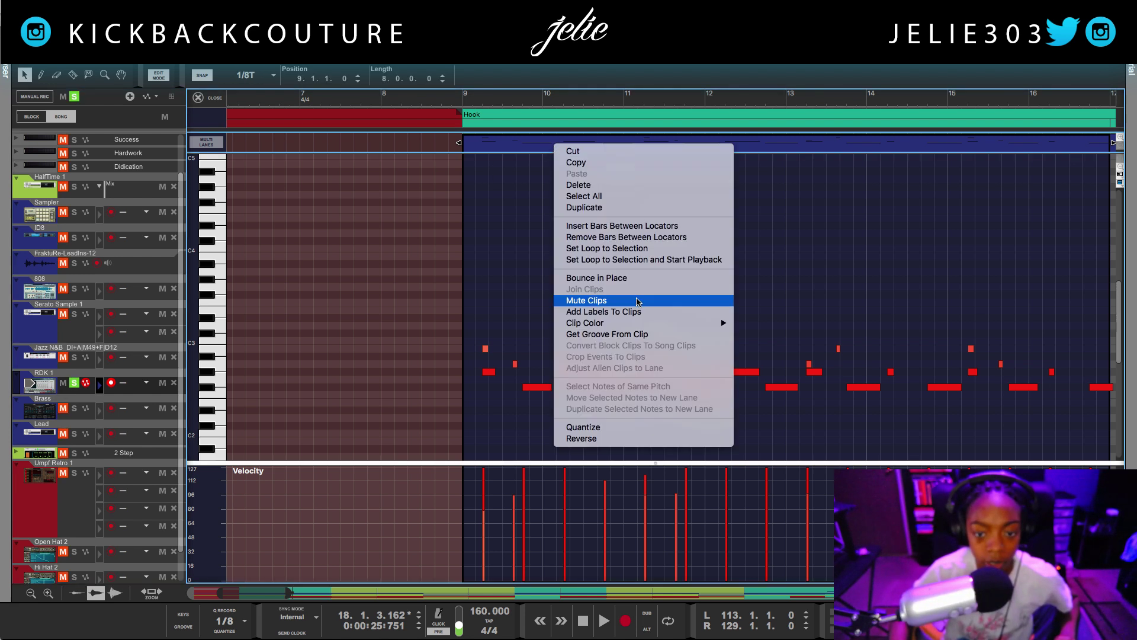
pyautogui.click(642, 260)
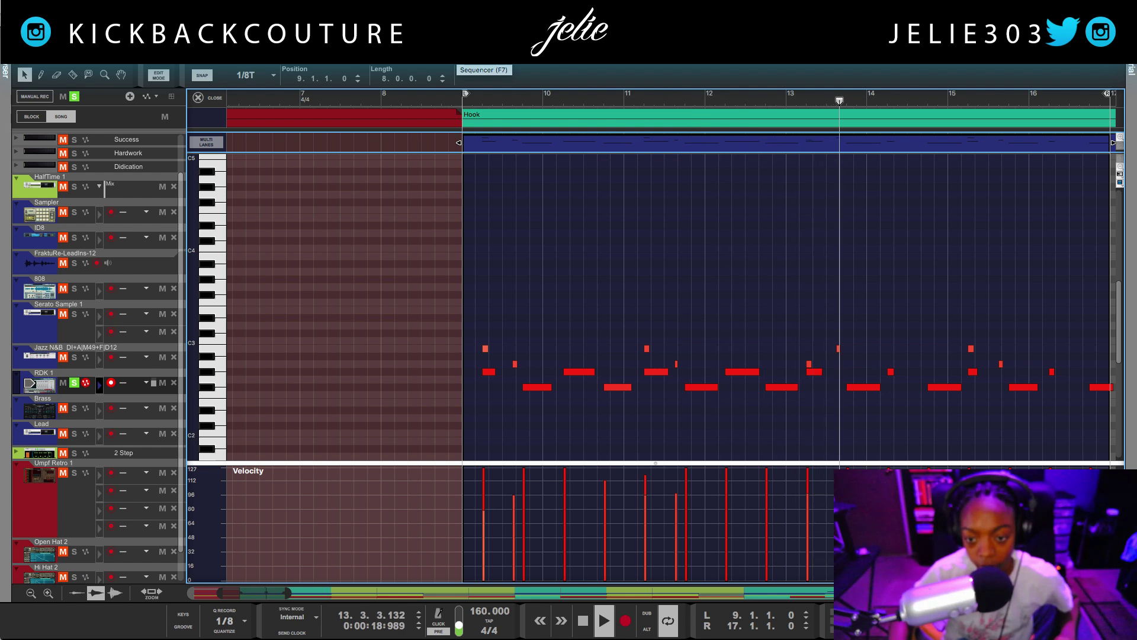
# Go back to the rack and select the Reason Drum Kits device while the loop plays
pyautogui.moveTo(446, 64); pyautogui.dragTo(528, 636)
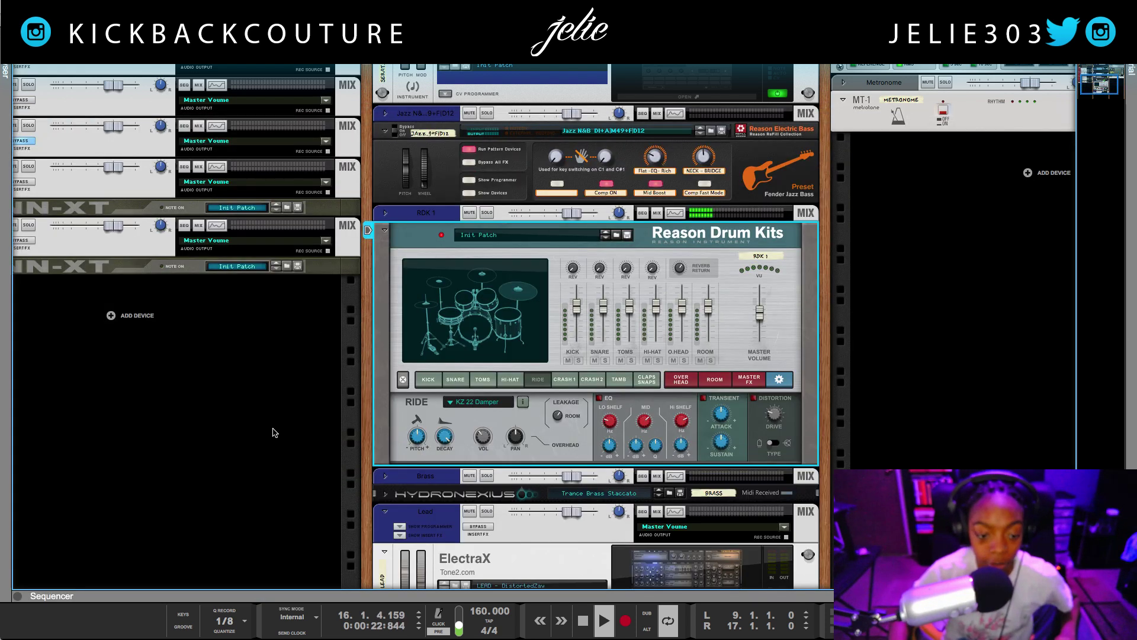
pyautogui.hscroll(4, 284, 444)
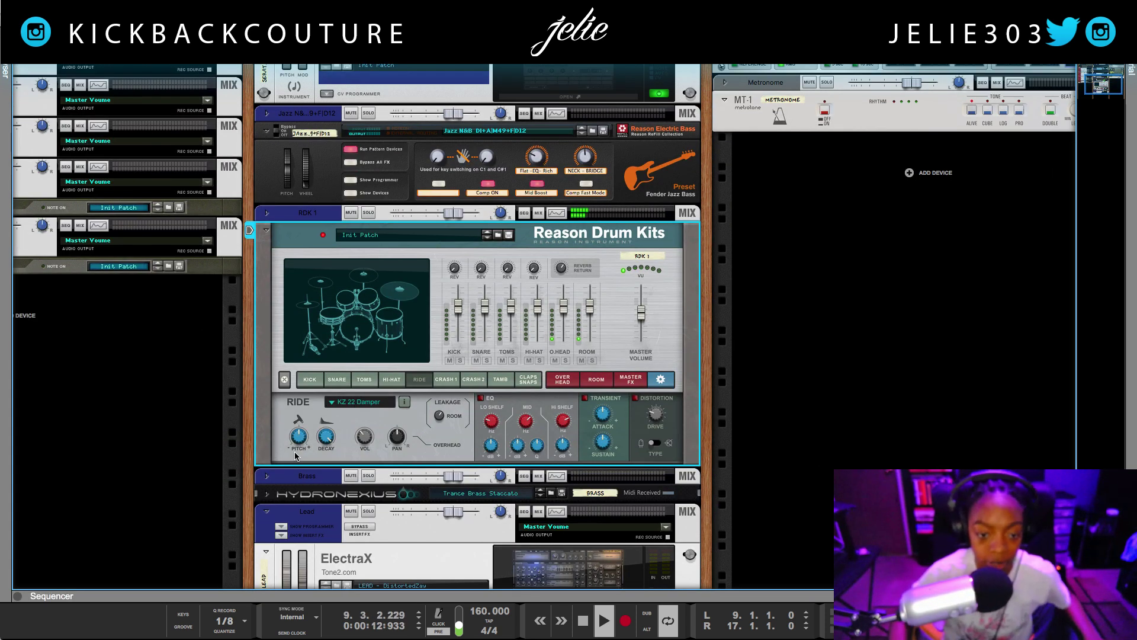
pyautogui.scroll(1, 290, 451)
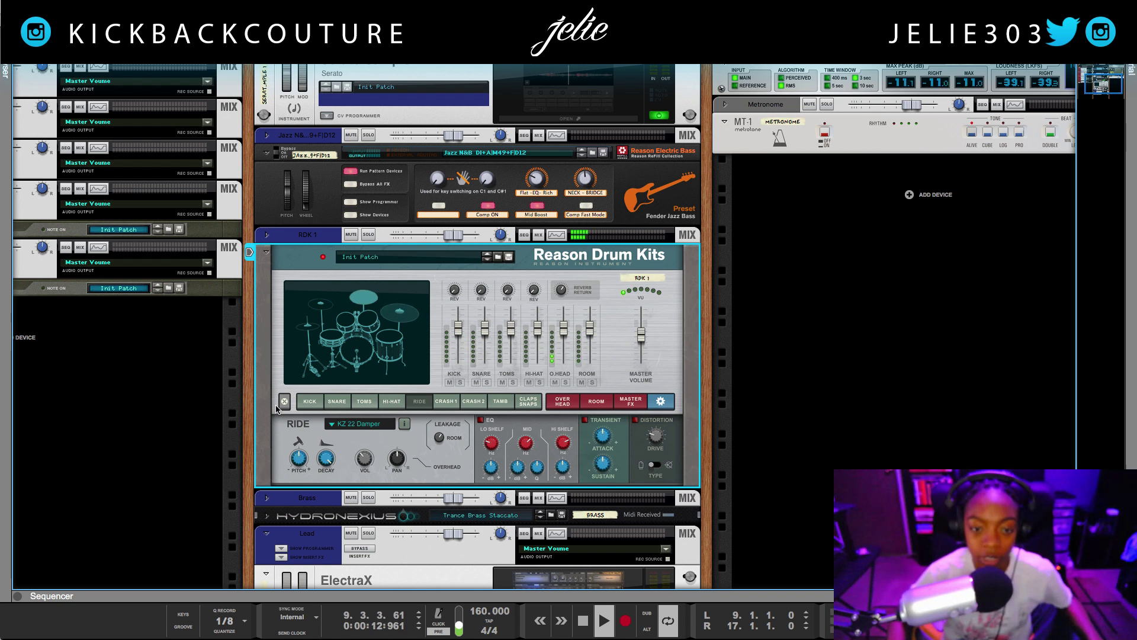
pyautogui.click(674, 180)
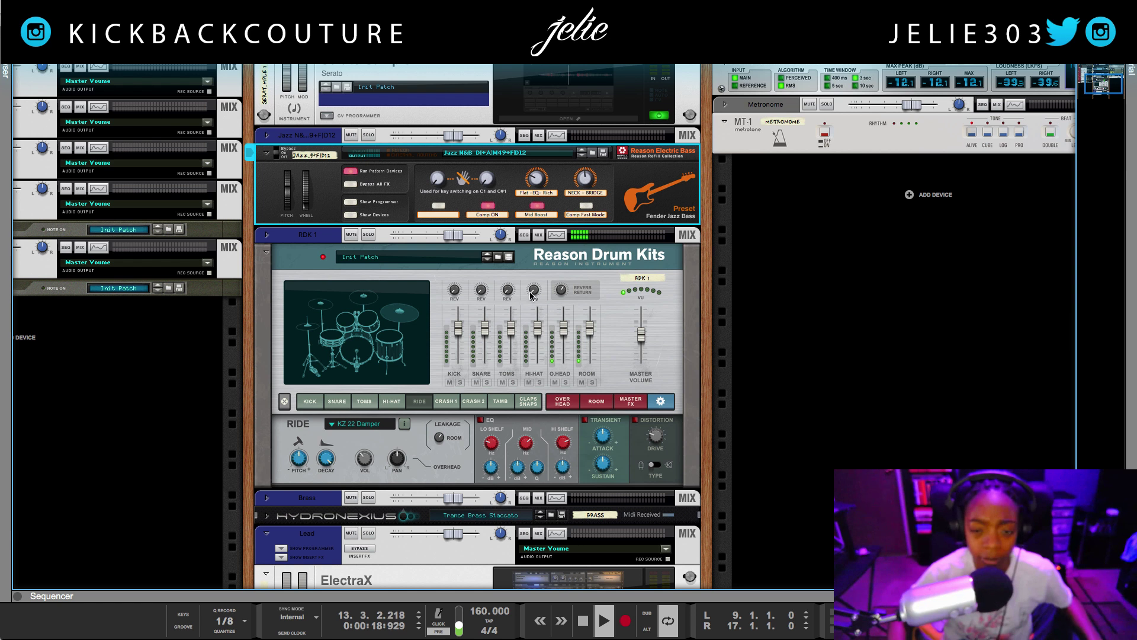
pyautogui.click(315, 412)
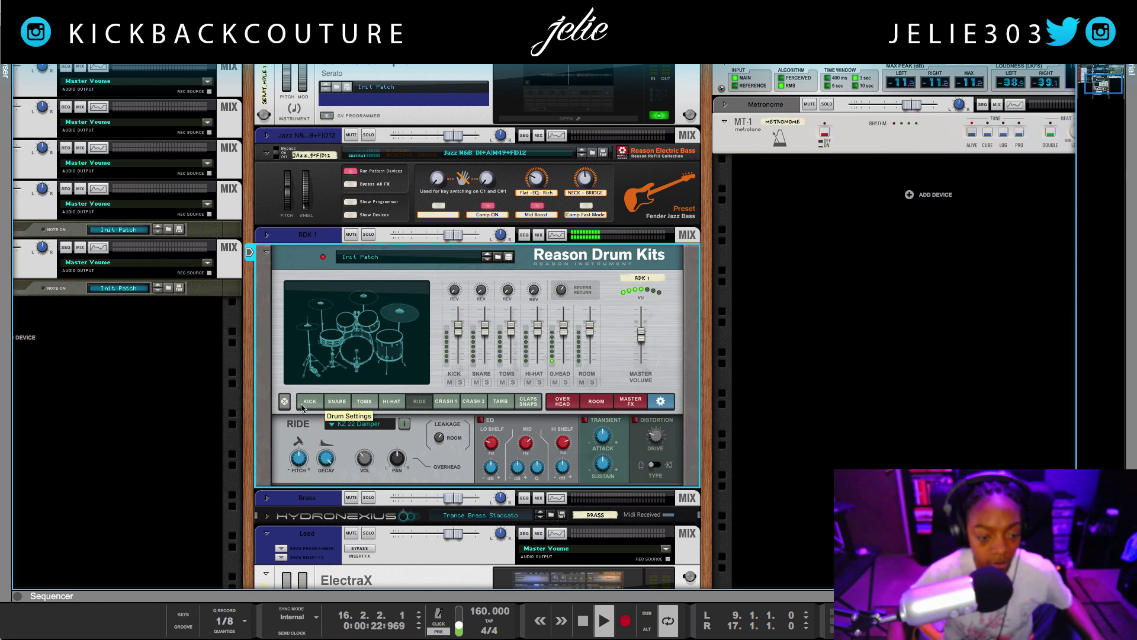
# Look through the Reason Drum Kits settings for each drum, from Kick through the cymbals and Tambourine to Claps & Snaps
pyautogui.click(304, 405)
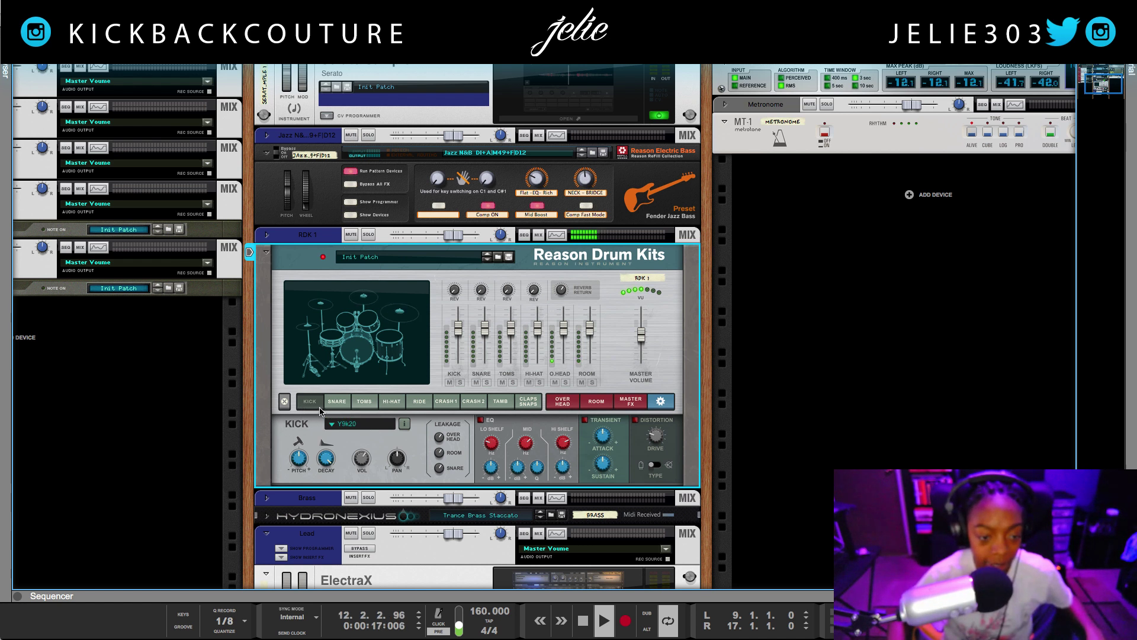
pyautogui.click(337, 403)
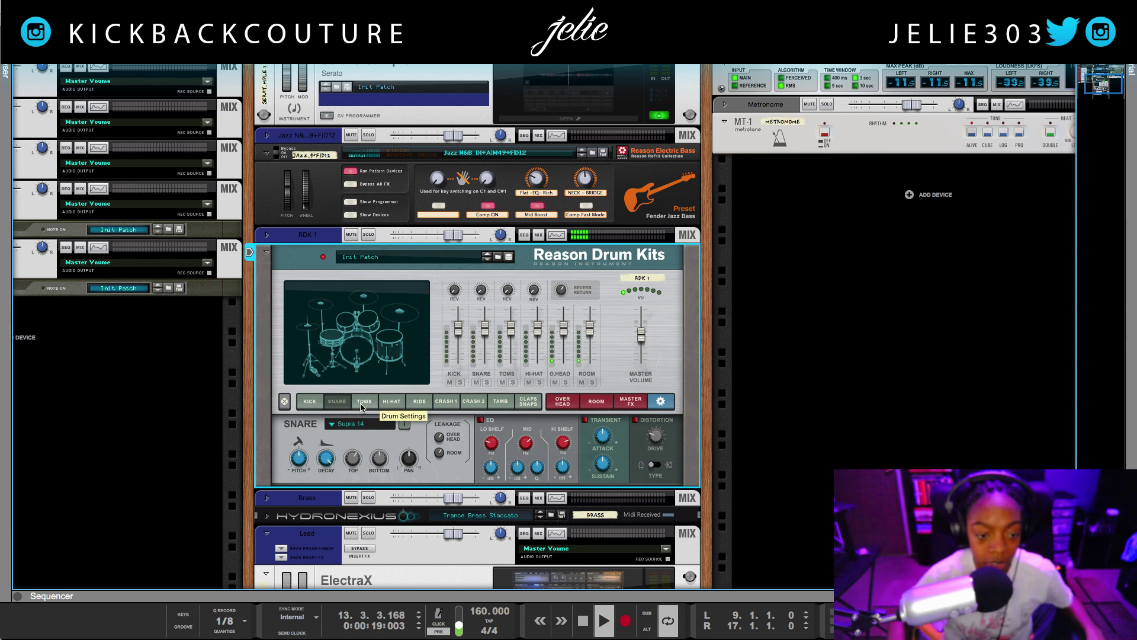
pyautogui.click(363, 404)
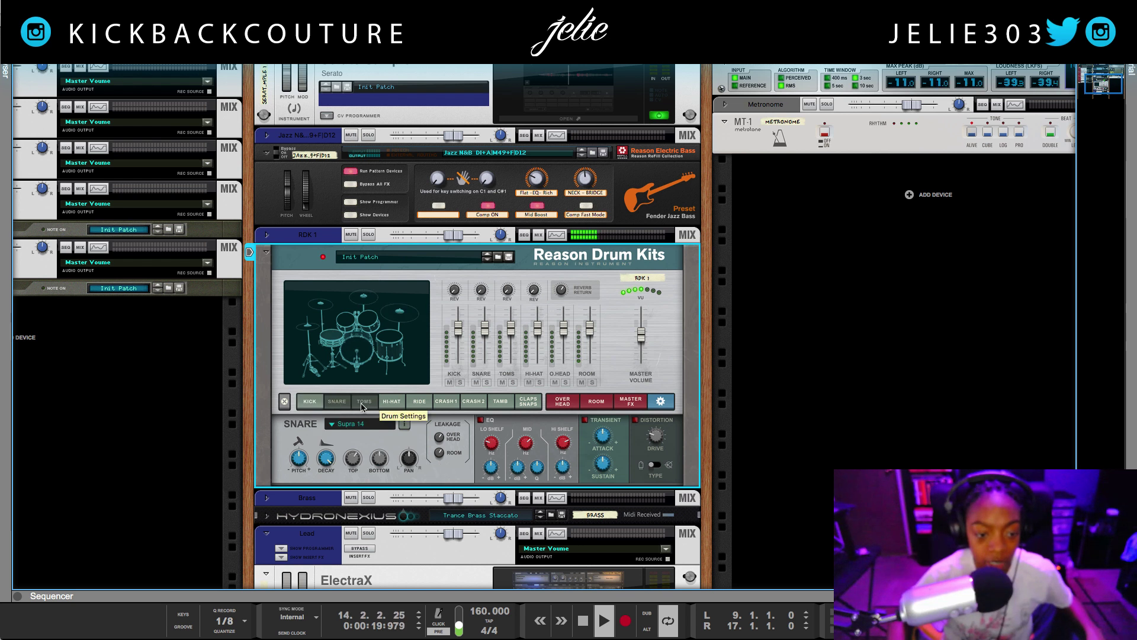
pyautogui.click(392, 402)
pyautogui.click(421, 402)
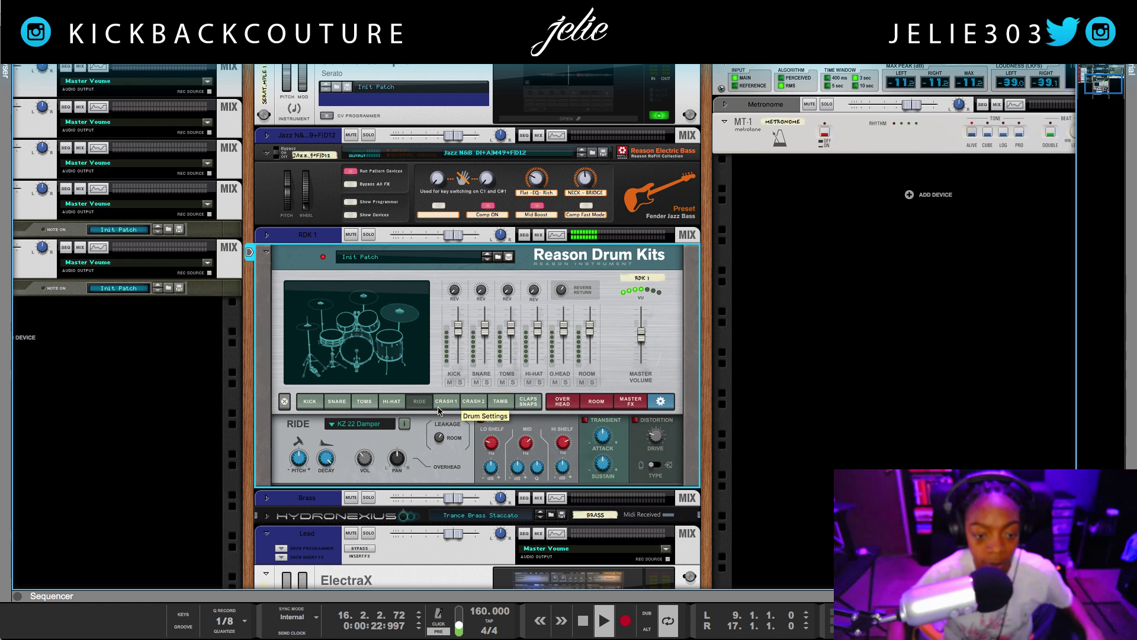
pyautogui.click(443, 403)
pyautogui.click(483, 403)
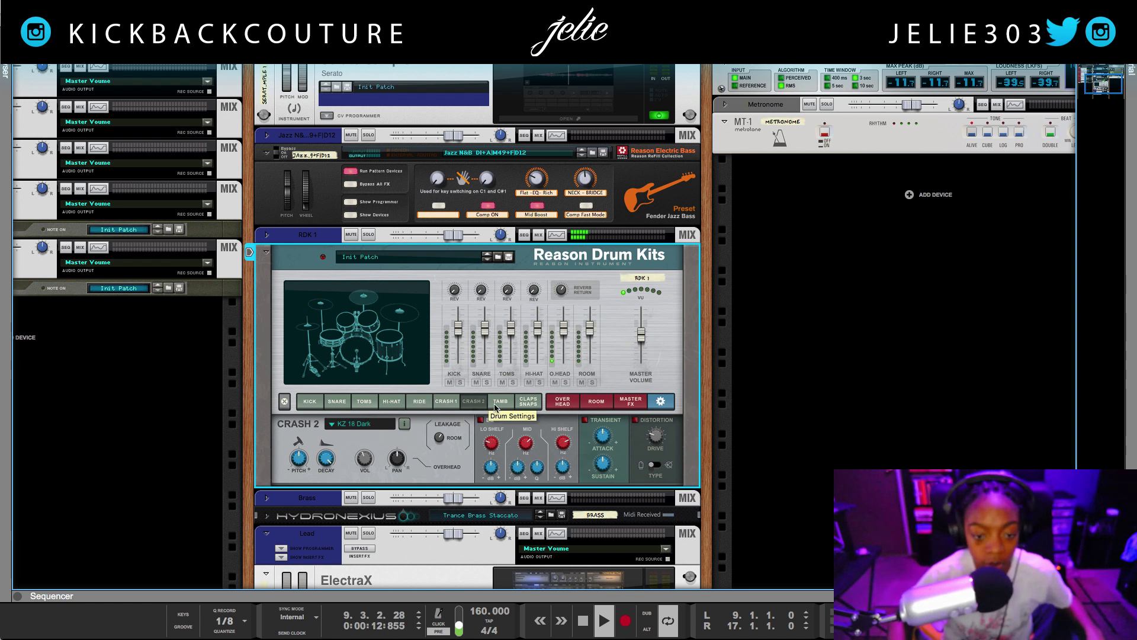
pyautogui.click(501, 403)
pyautogui.click(527, 401)
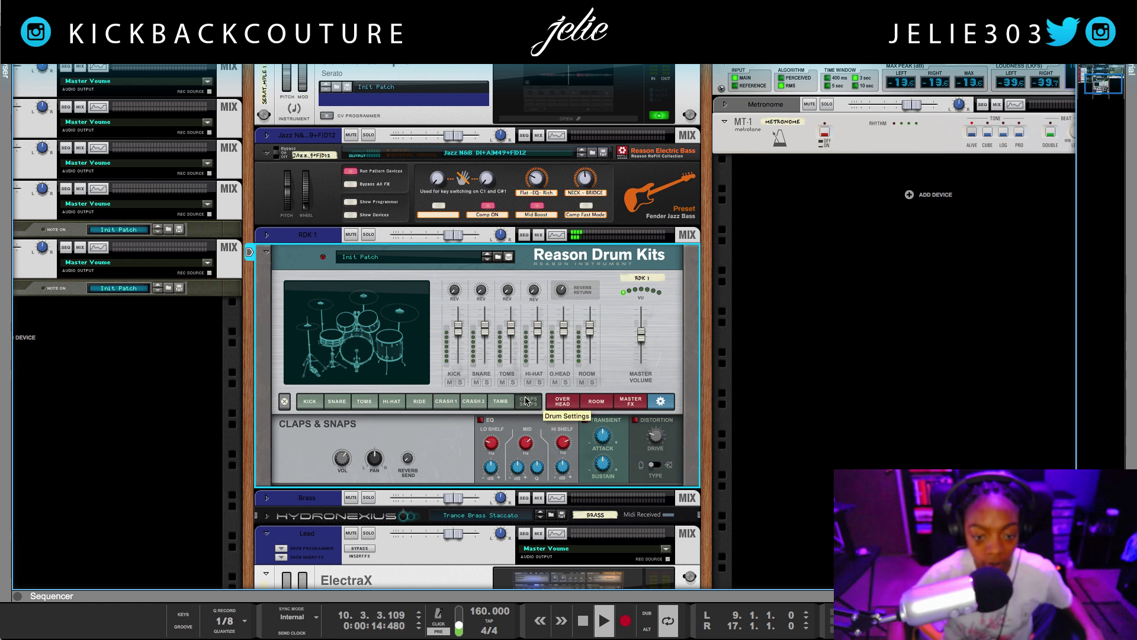
# Examine the drum kit's Overhead, Room and Master FX settings, comparing the Room and Overhead sections
pyautogui.click(560, 407)
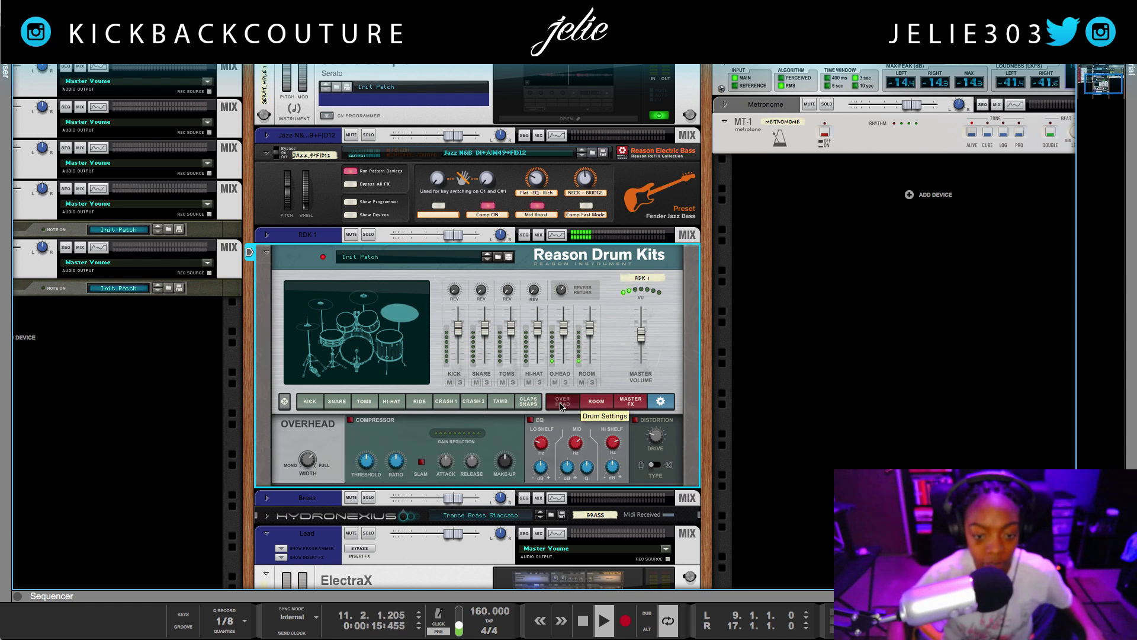
pyautogui.click(597, 402)
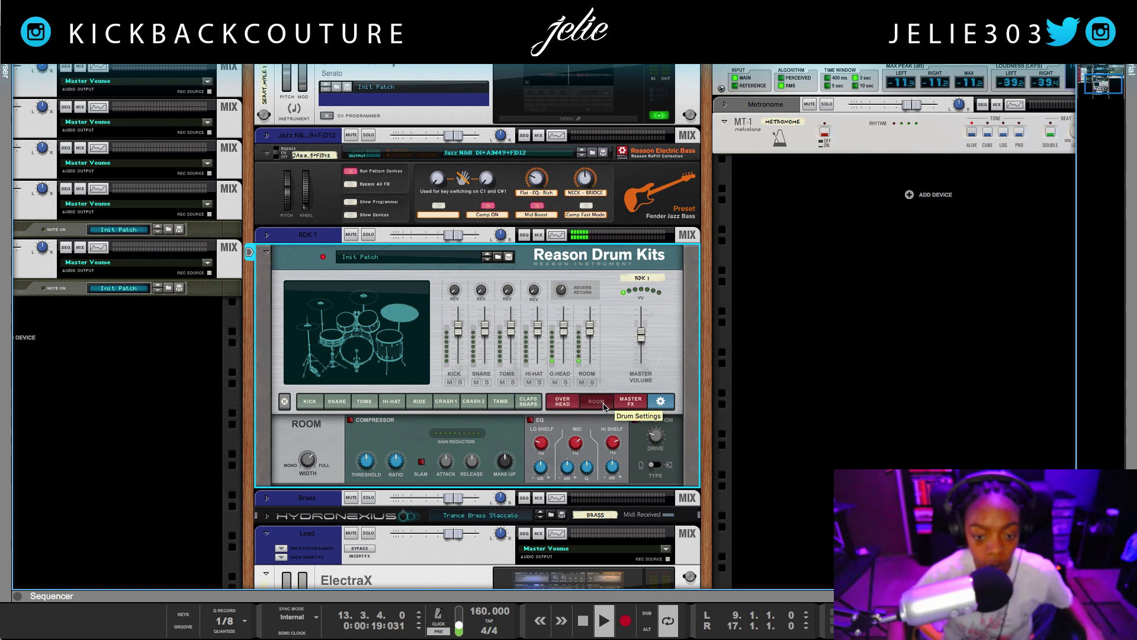
pyautogui.click(631, 402)
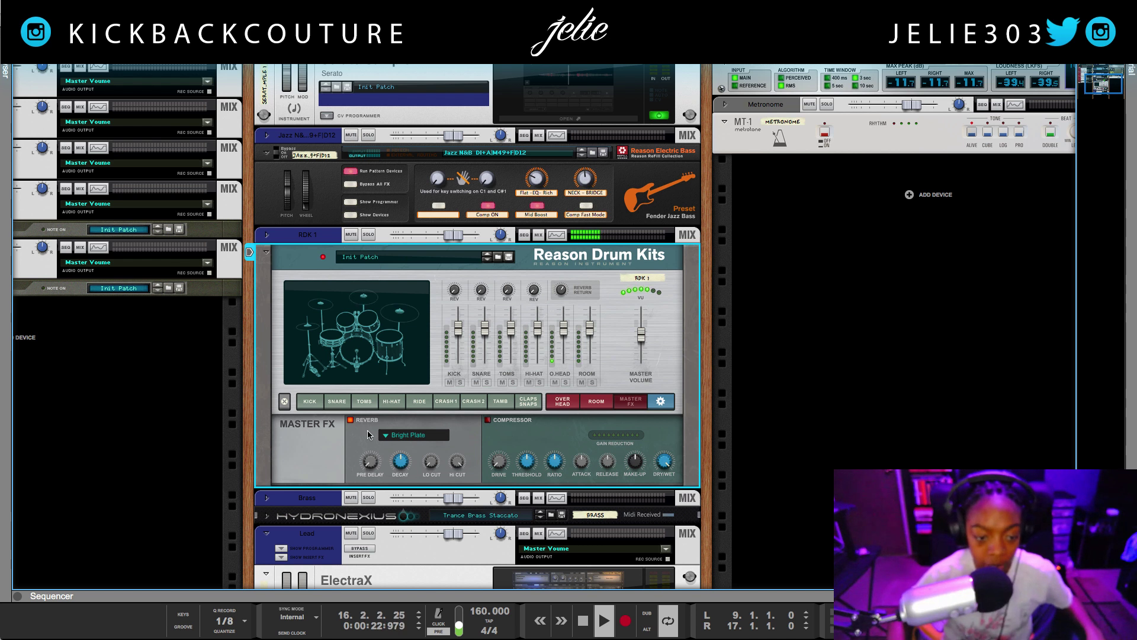
pyautogui.click(597, 402)
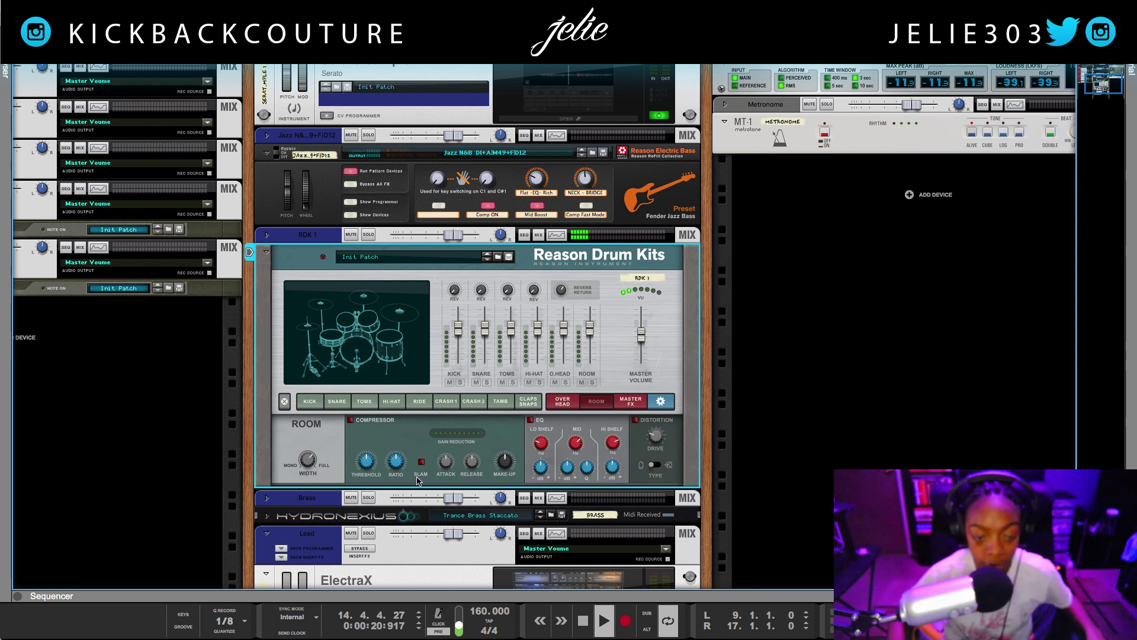
pyautogui.click(563, 404)
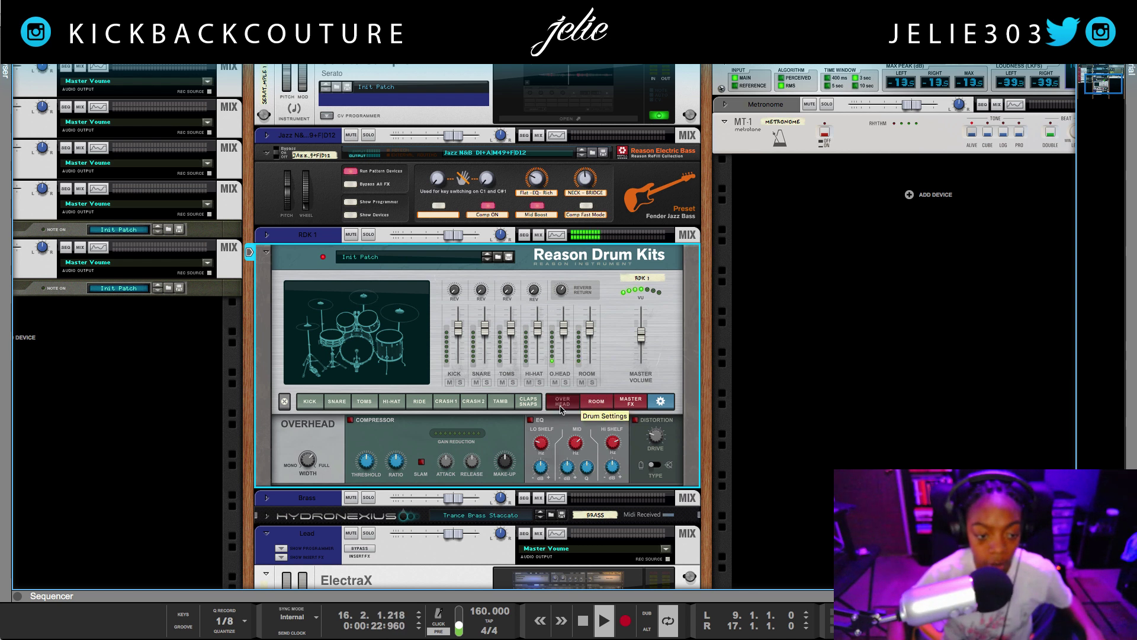
pyautogui.click(595, 401)
pyautogui.click(561, 405)
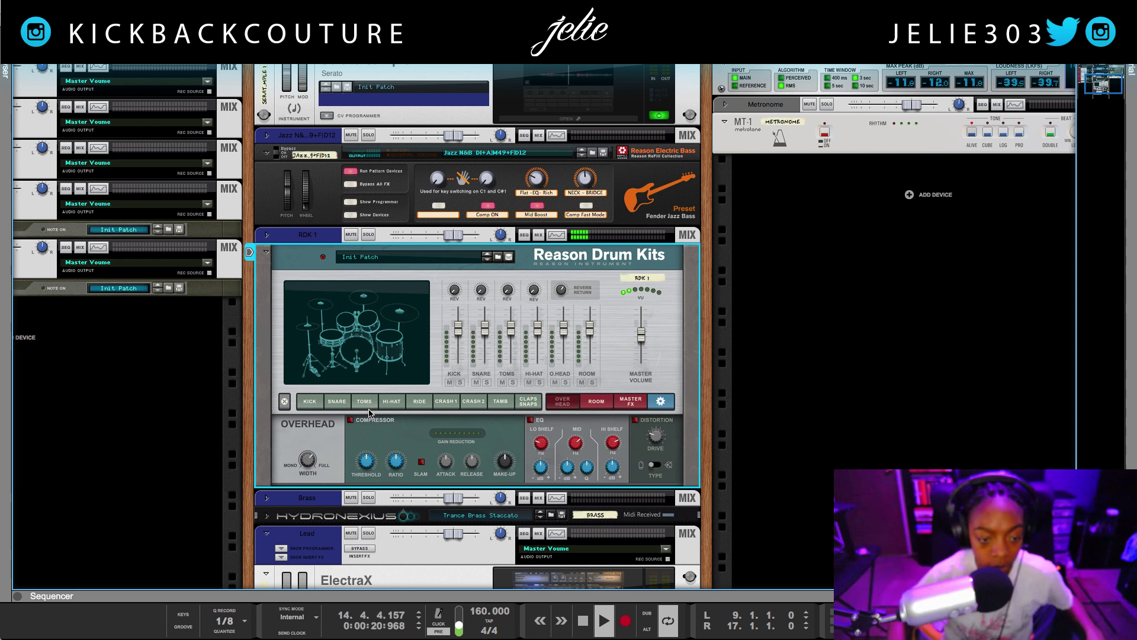
# Show the Tambourine settings and try out different volume and reverb send amounts
pyautogui.click(501, 403)
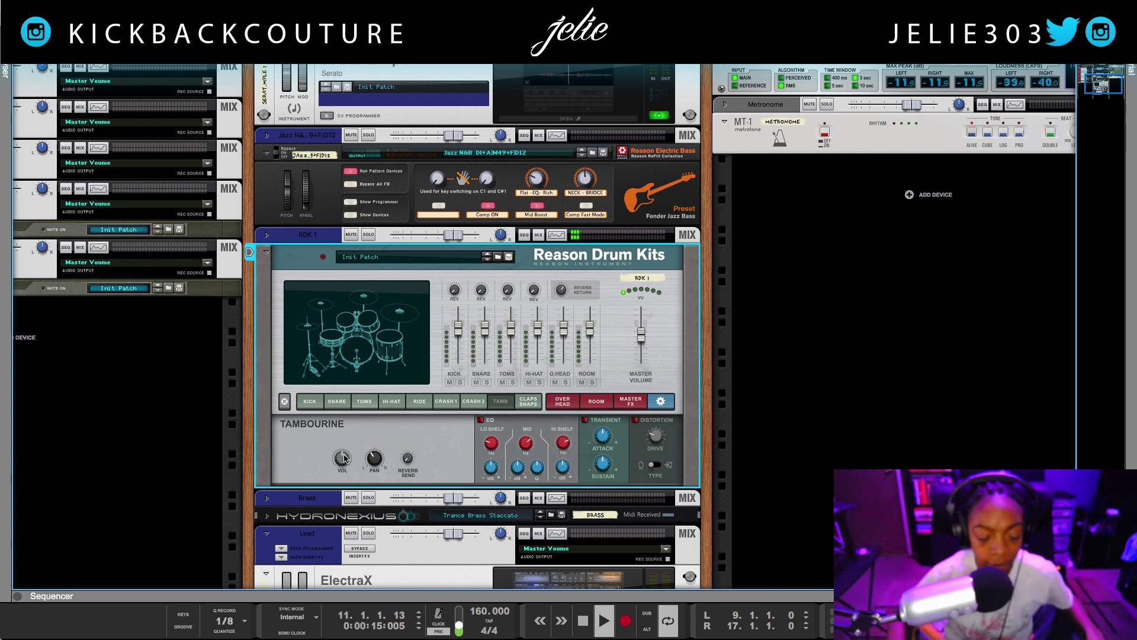
pyautogui.moveTo(345, 461)
pyautogui.moveTo(347, 471); pyautogui.dragTo(344, 429)
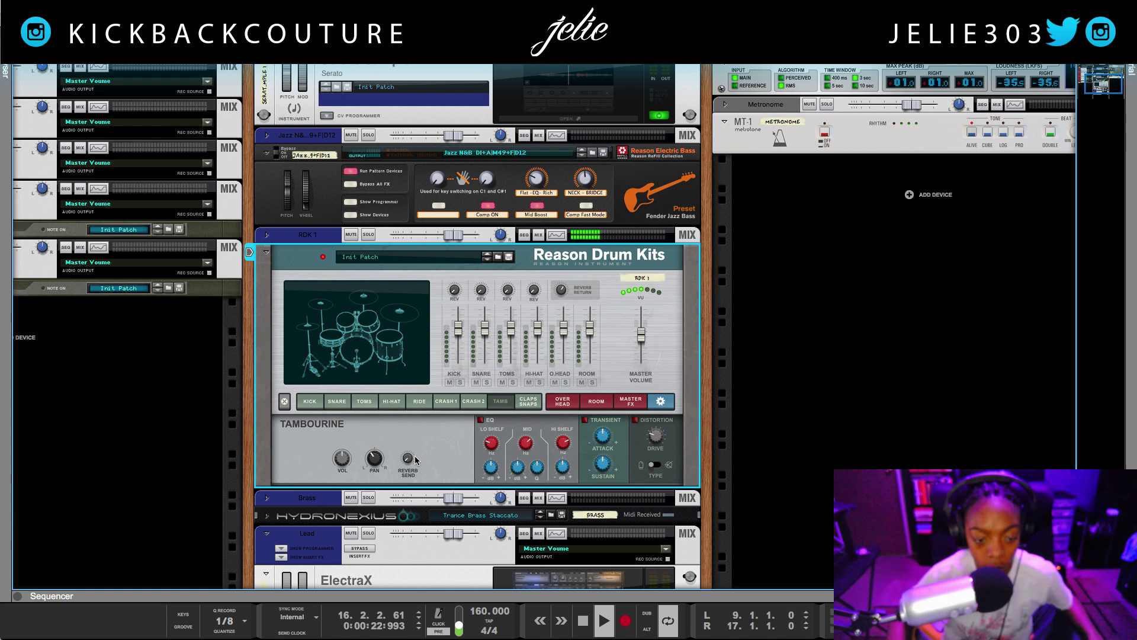
pyautogui.moveTo(421, 441); pyautogui.dragTo(448, 471)
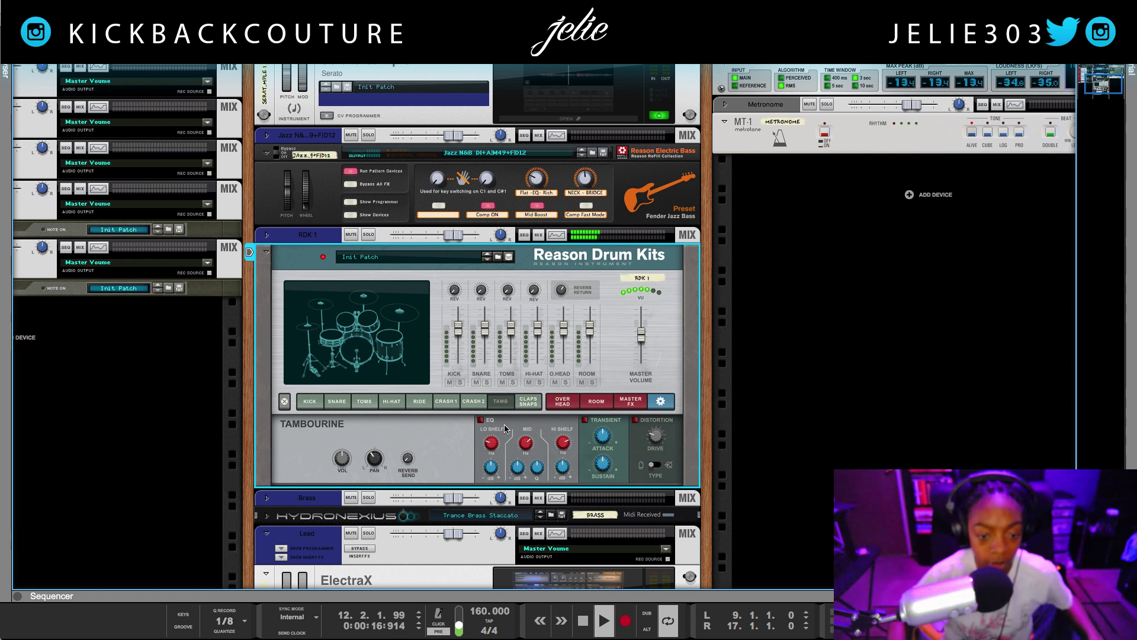
# Try the tambourine EQ by enabling it, lowering the mid frequency to 40 Hz and reducing the high-shelf frequency
pyautogui.click(482, 420)
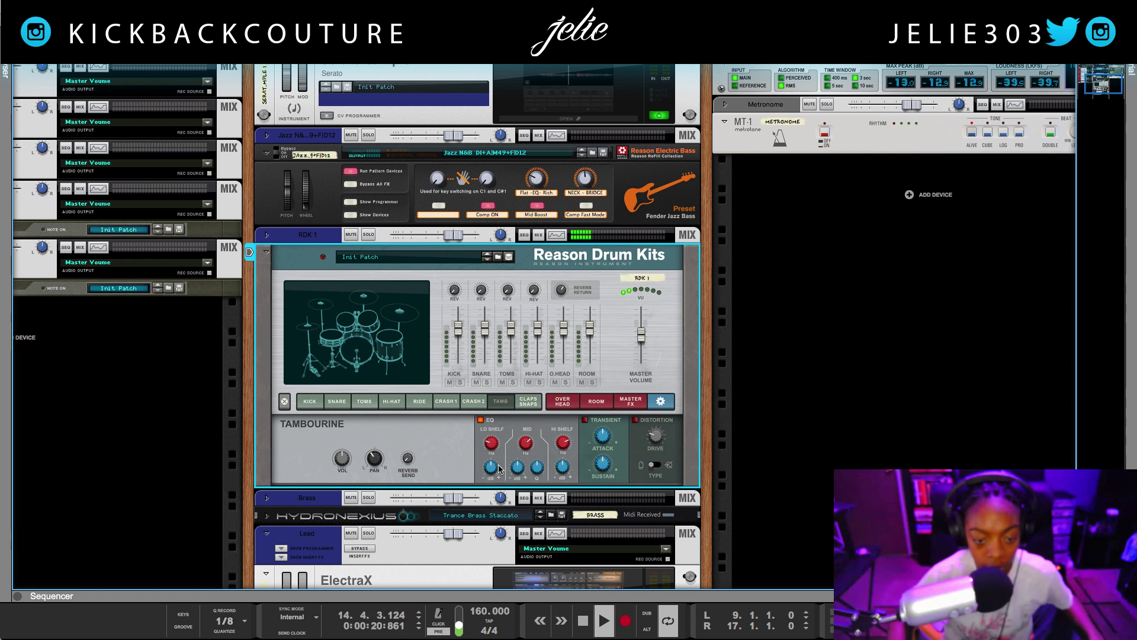
pyautogui.moveTo(526, 445); pyautogui.dragTo(521, 490)
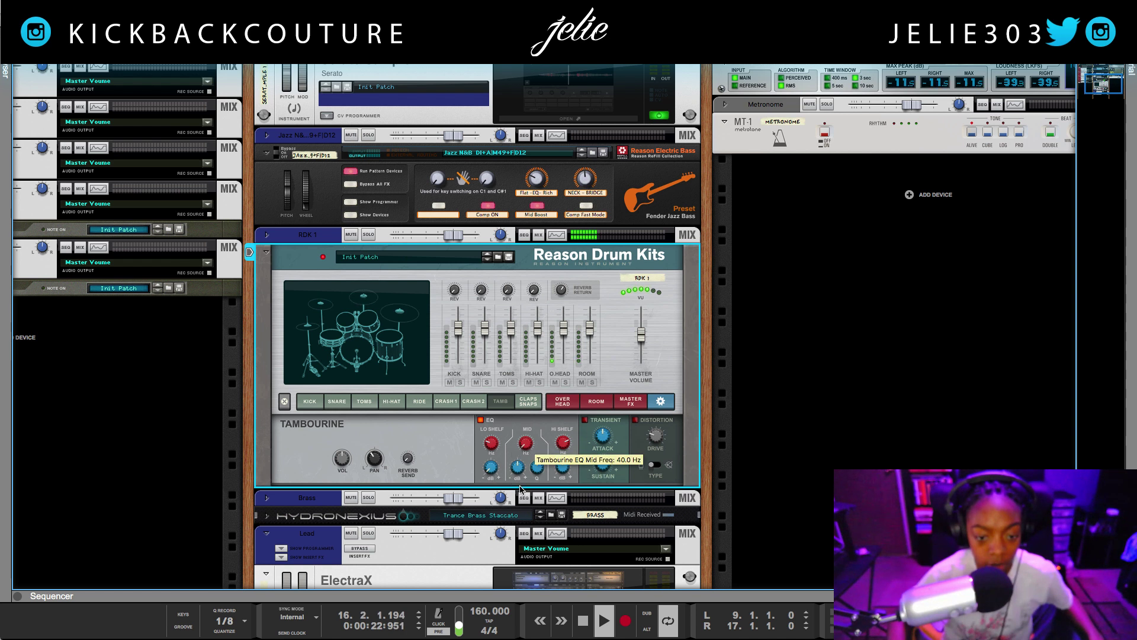
pyautogui.moveTo(565, 454); pyautogui.dragTo(562, 499)
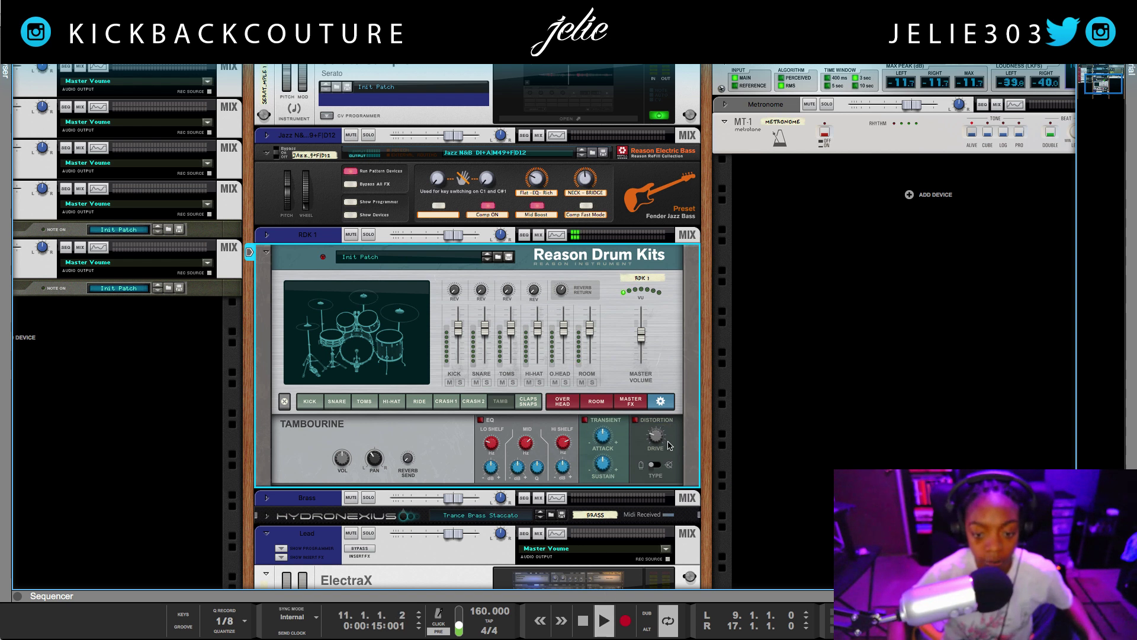
# Try the tambourine's distortion with the drive raised to 59.1 dB and a changed type, and disable it again
pyautogui.click(637, 421)
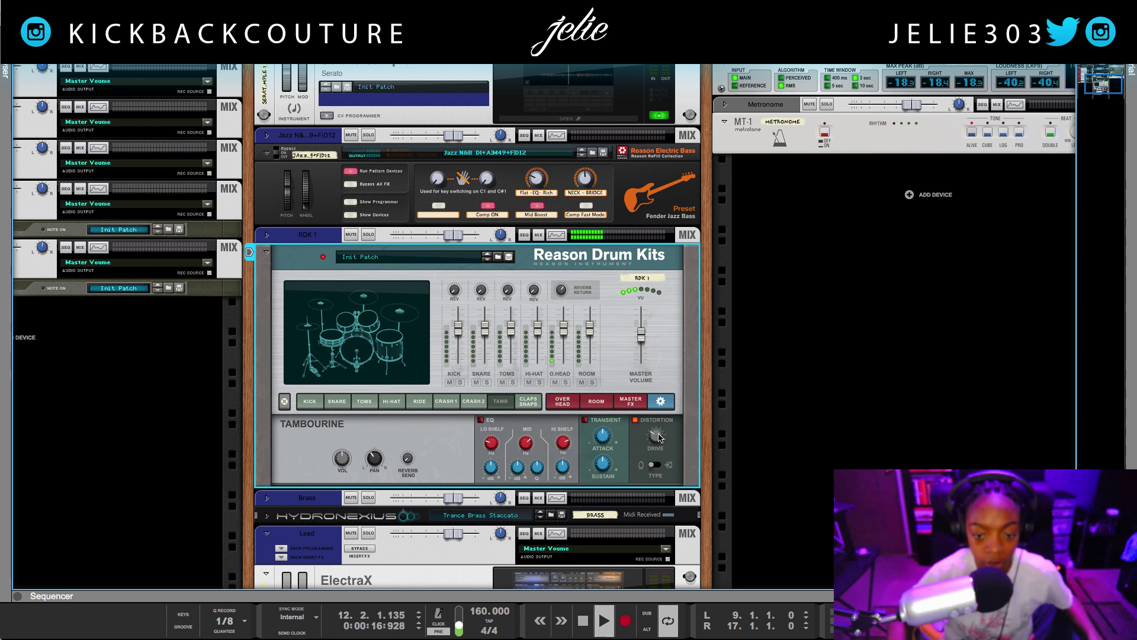
pyautogui.moveTo(660, 437); pyautogui.dragTo(667, 407)
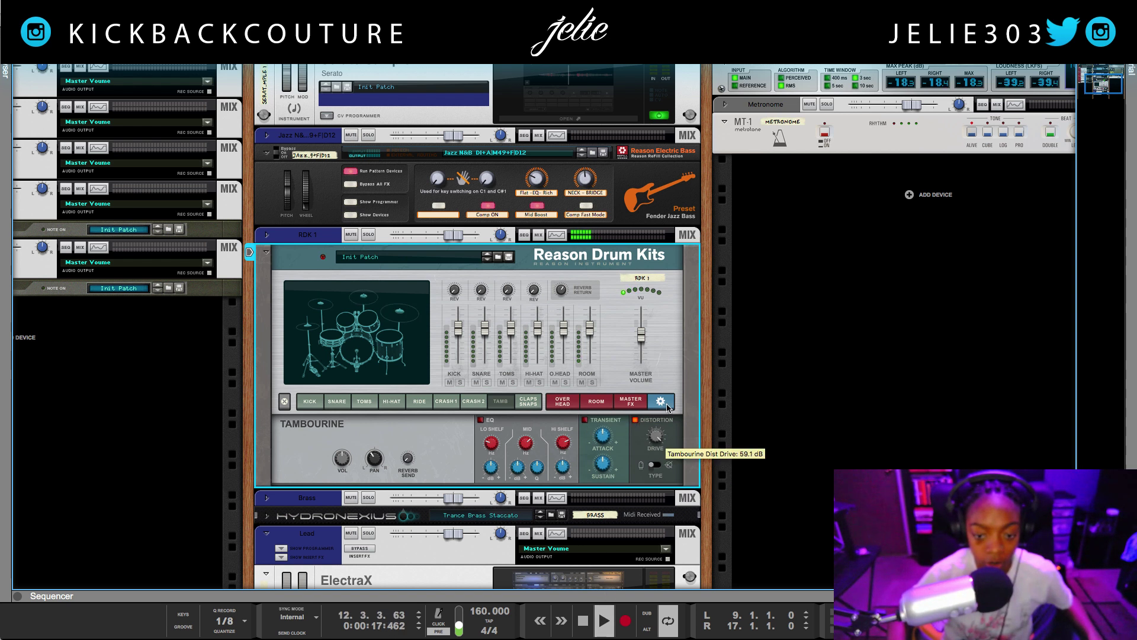
pyautogui.click(658, 466)
pyautogui.moveTo(657, 438); pyautogui.dragTo(662, 445)
pyautogui.click(635, 420)
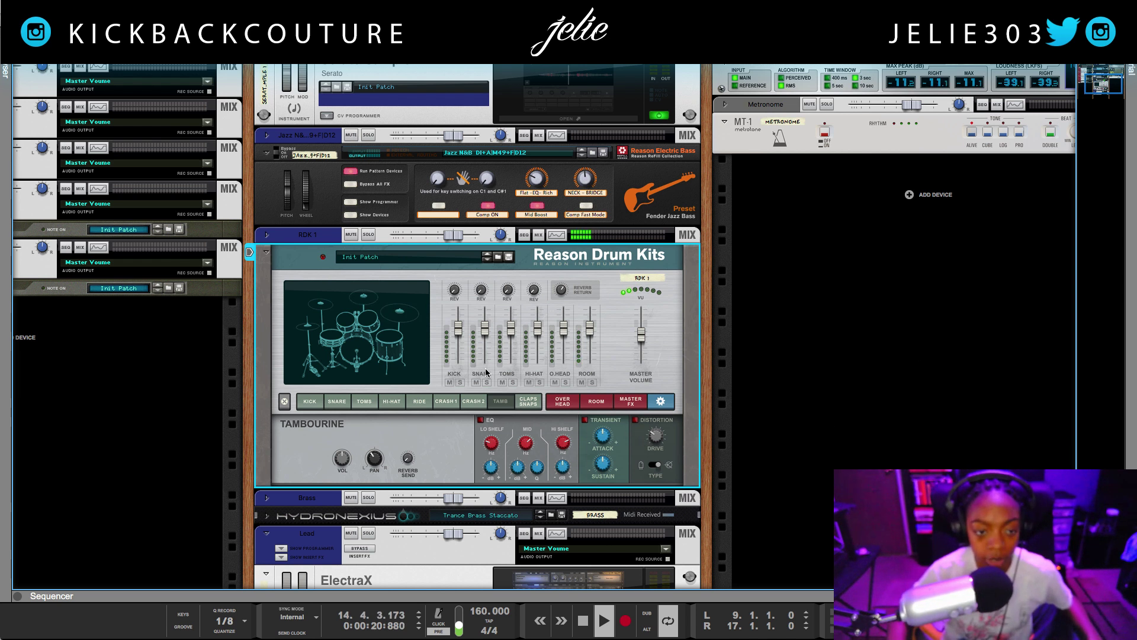
# Look through the drum kit's patches and browse its sound library to the Soul - RnB folder inside 6. MIDI Files
pyautogui.click(462, 259)
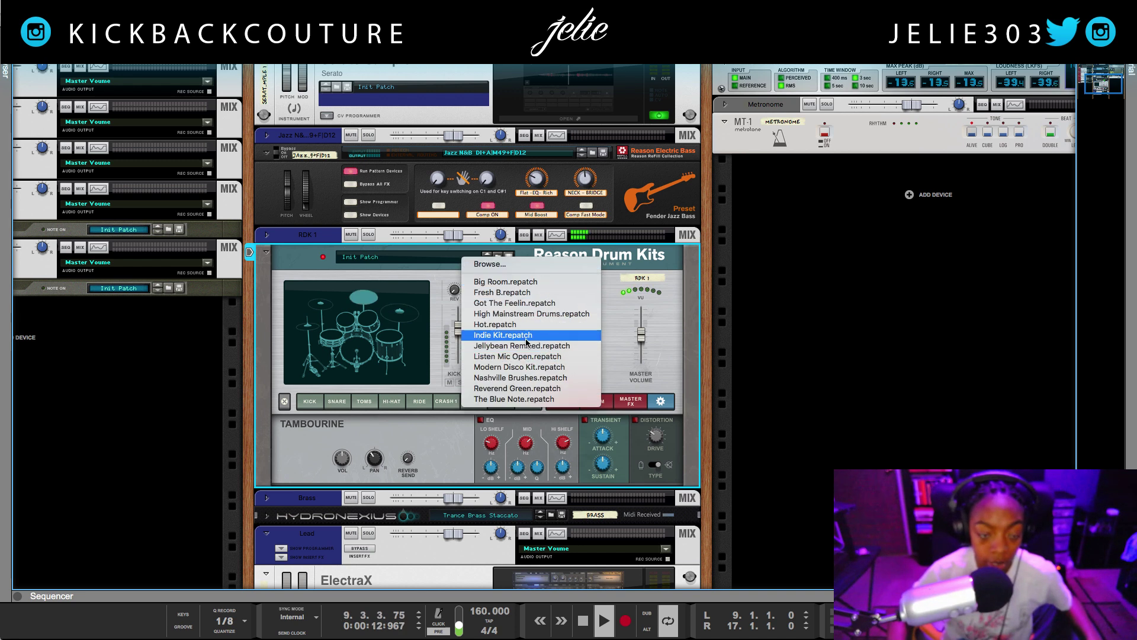
pyautogui.click(403, 425)
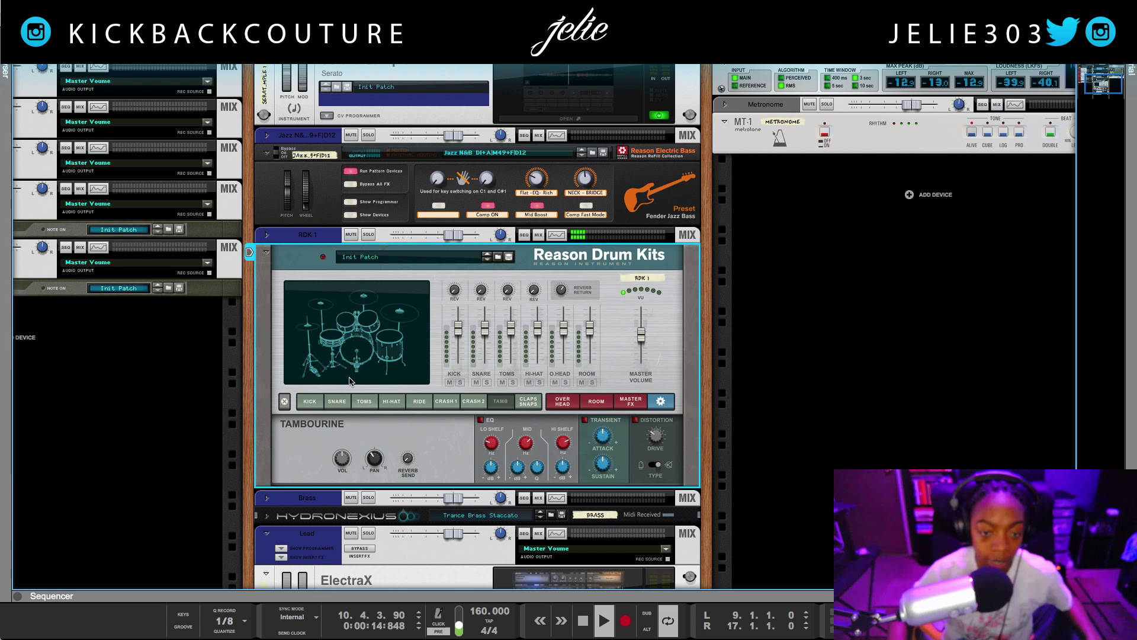
pyautogui.press('F8')
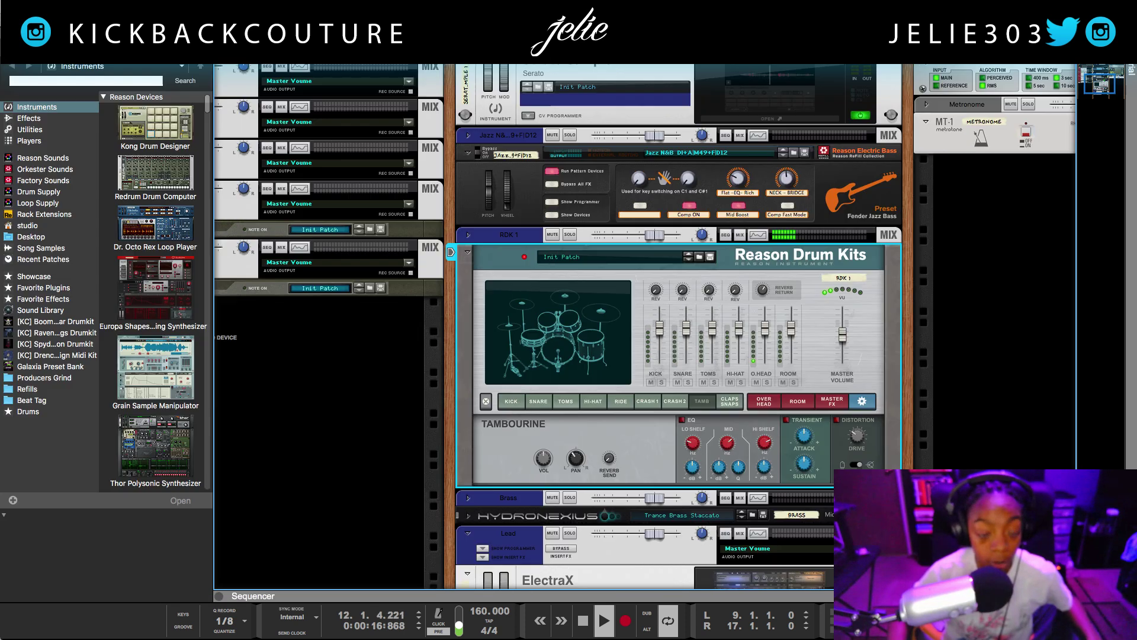
pyautogui.click(700, 256)
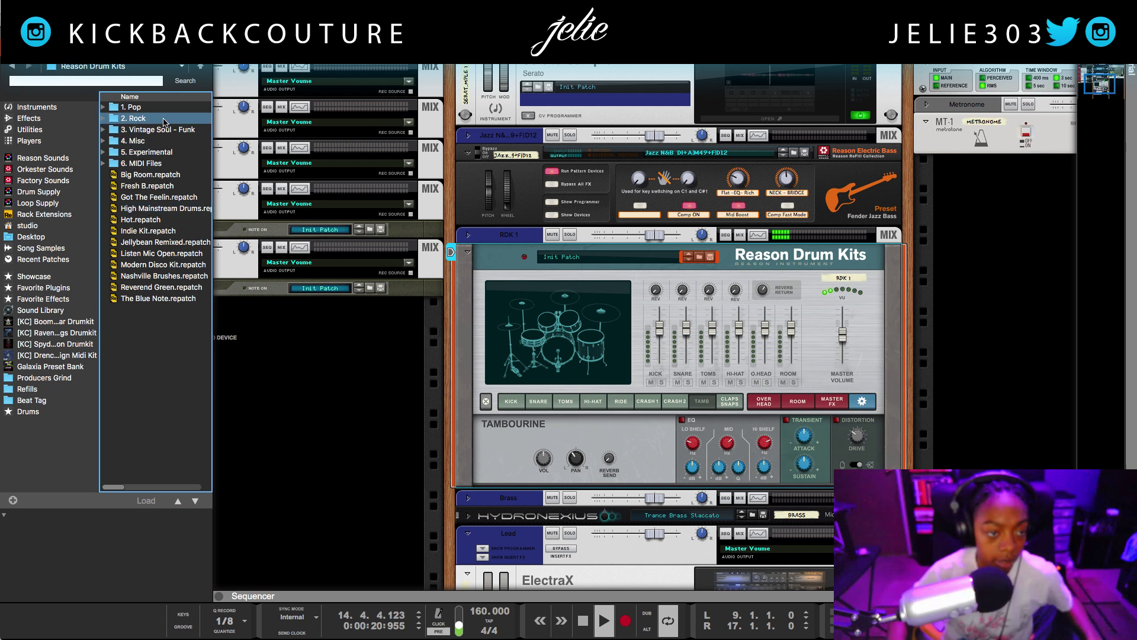
pyautogui.doubleClick(175, 163)
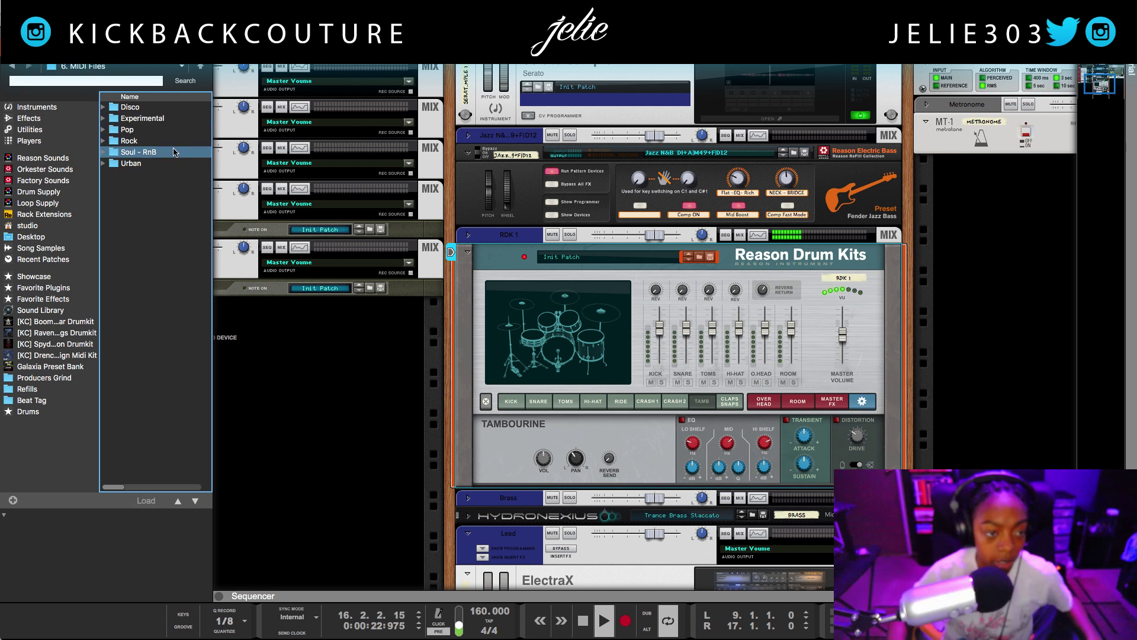
pyautogui.doubleClick(175, 151)
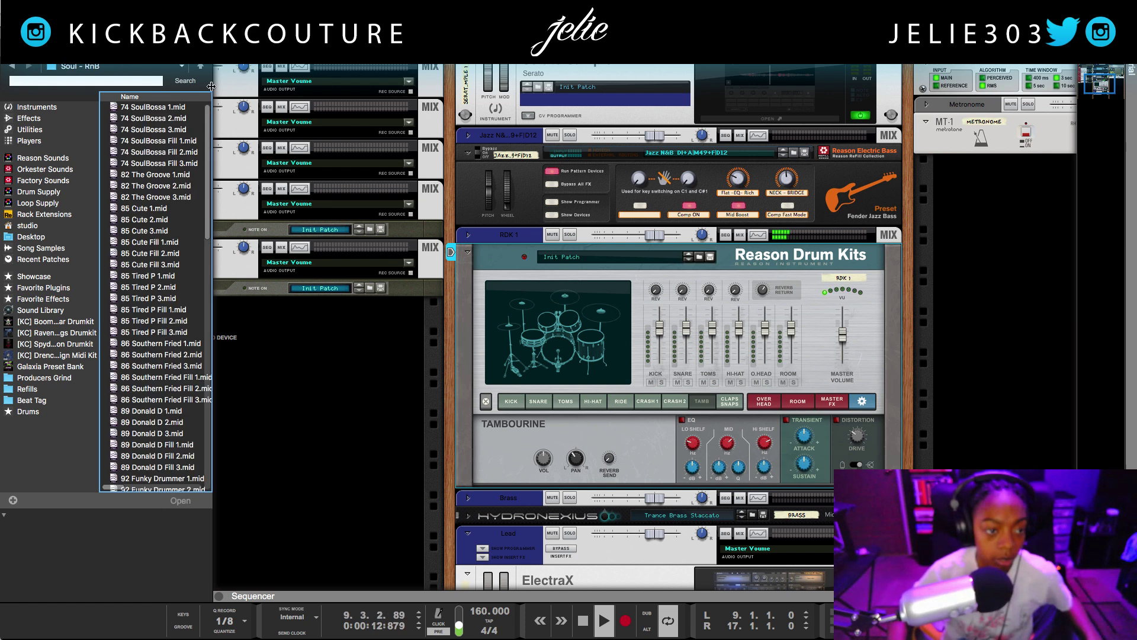
# Bring up the song arrangement in the sequencer and add 89 Donald D Fill 1.mid to the RDK 1 track in the intro
pyautogui.click(179, 342)
pyautogui.scroll(-3, 178, 342)
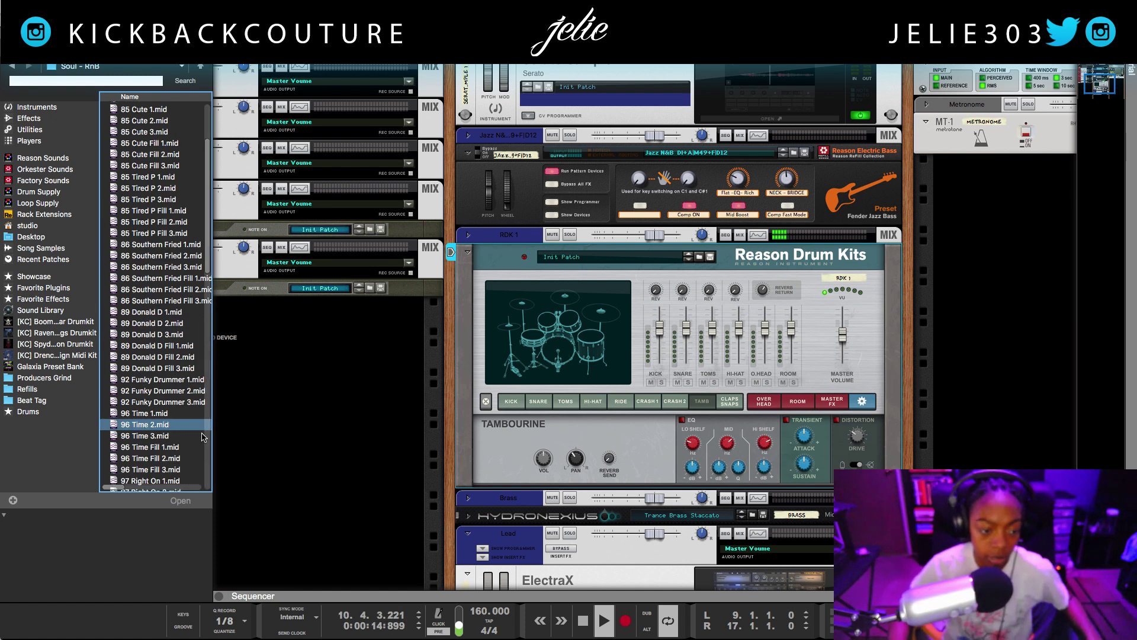
pyautogui.scroll(-2, 462, 533)
pyautogui.moveTo(447, 600); pyautogui.dragTo(422, 104)
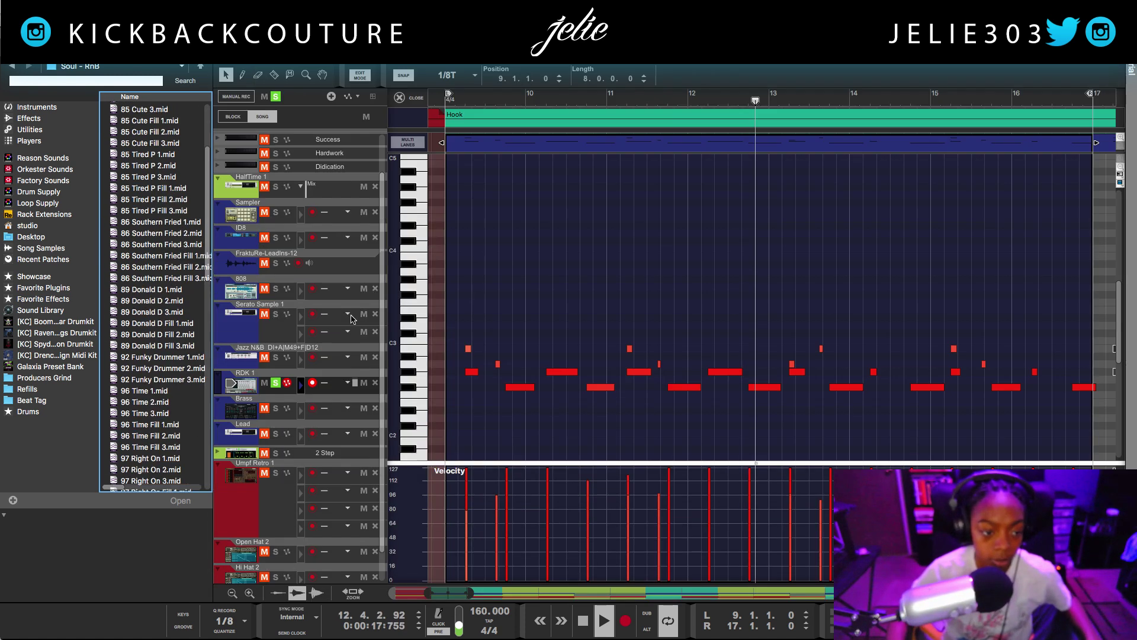
pyautogui.click(408, 100)
pyautogui.click(143, 313)
pyautogui.moveTo(142, 323); pyautogui.dragTo(390, 392)
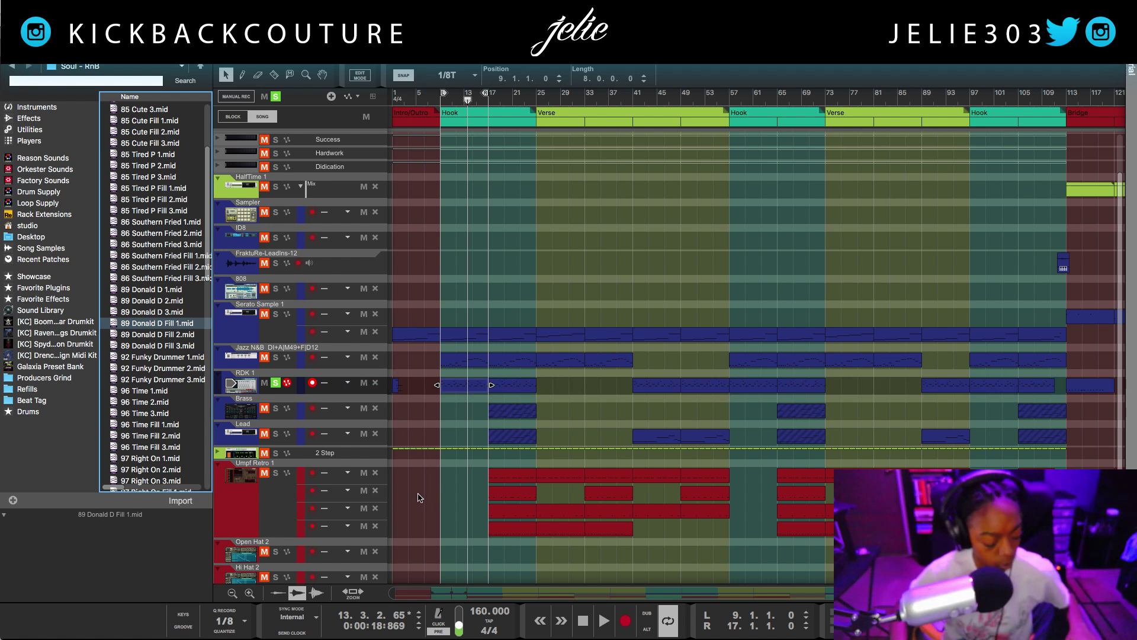
# Set the snap grid to 1/8 and position the imported fill clip at bar 8, directly before the Hook
pyautogui.scroll(4, 417, 389)
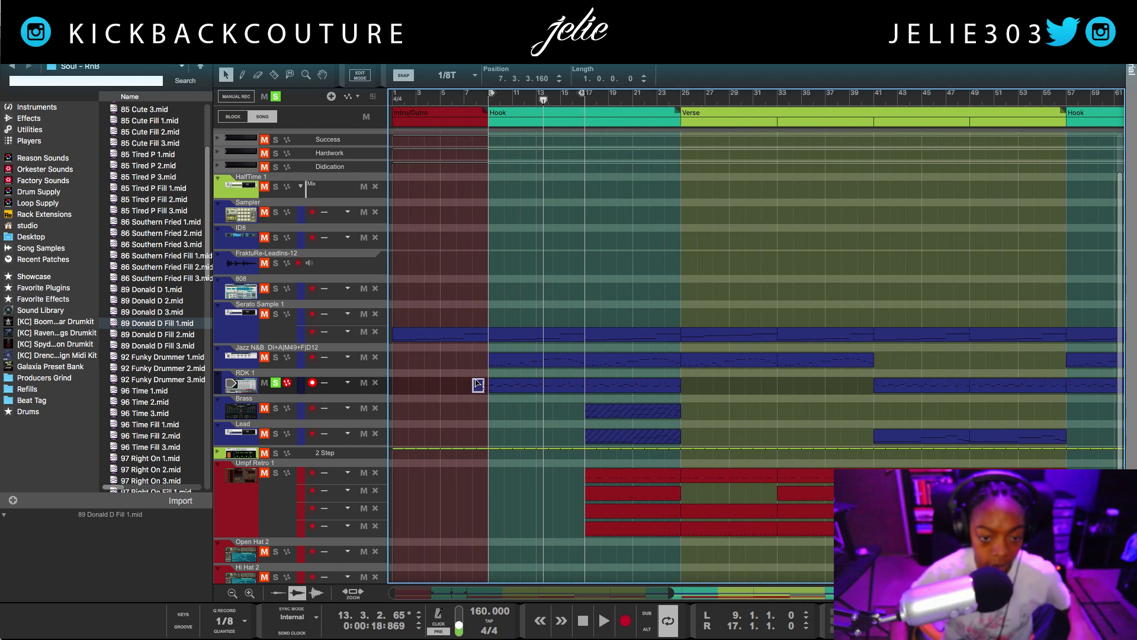
pyautogui.click(478, 76)
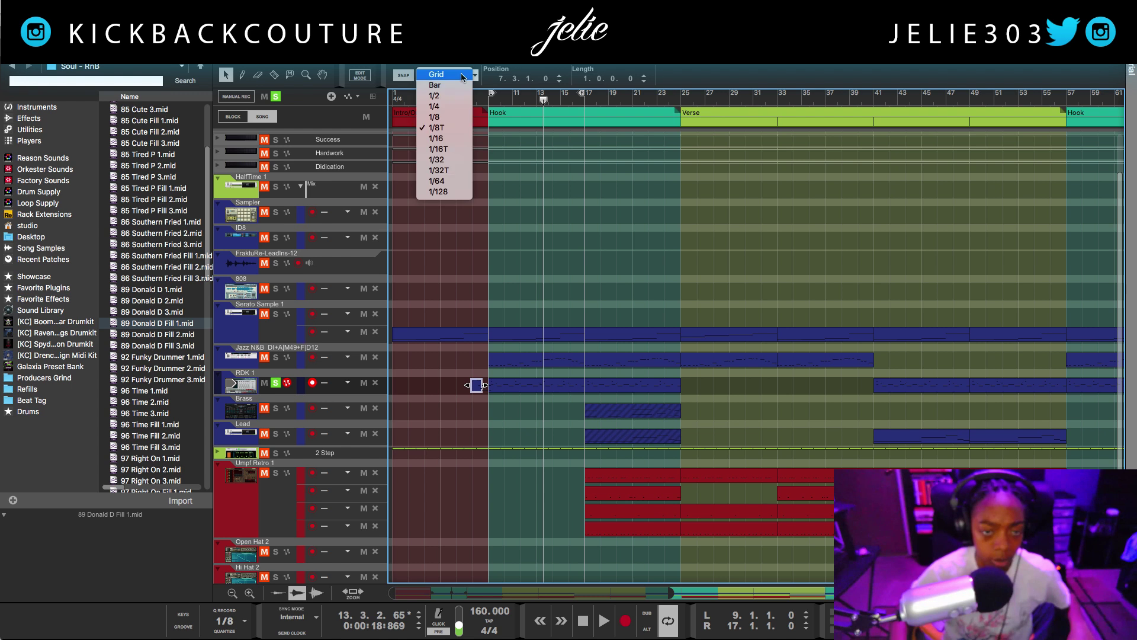
pyautogui.click(455, 118)
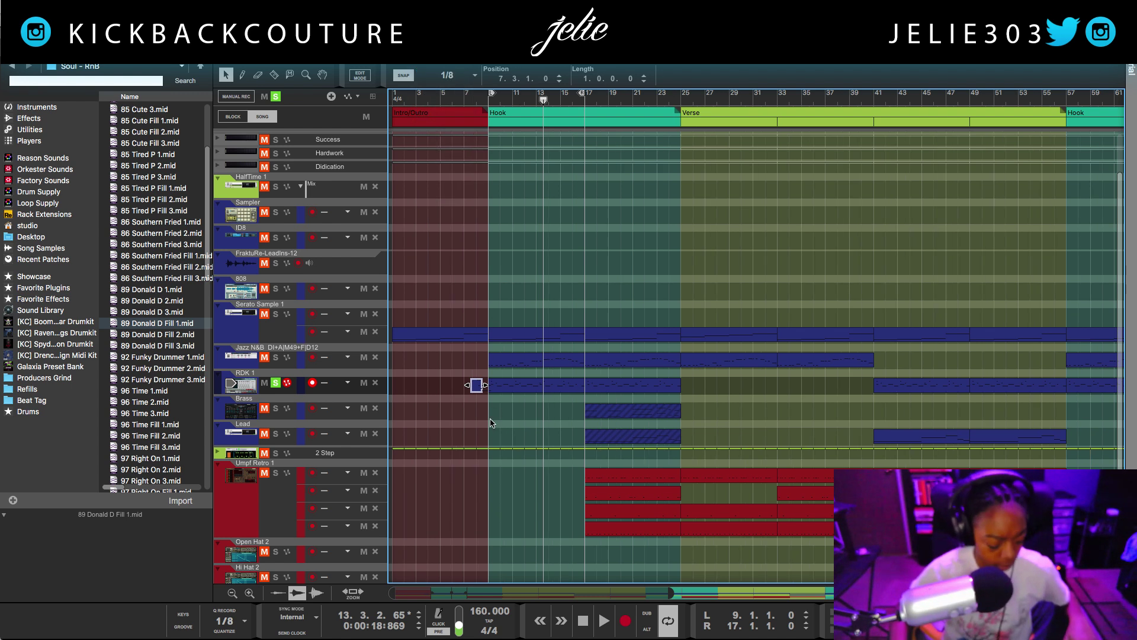
pyautogui.scroll(4, 492, 415)
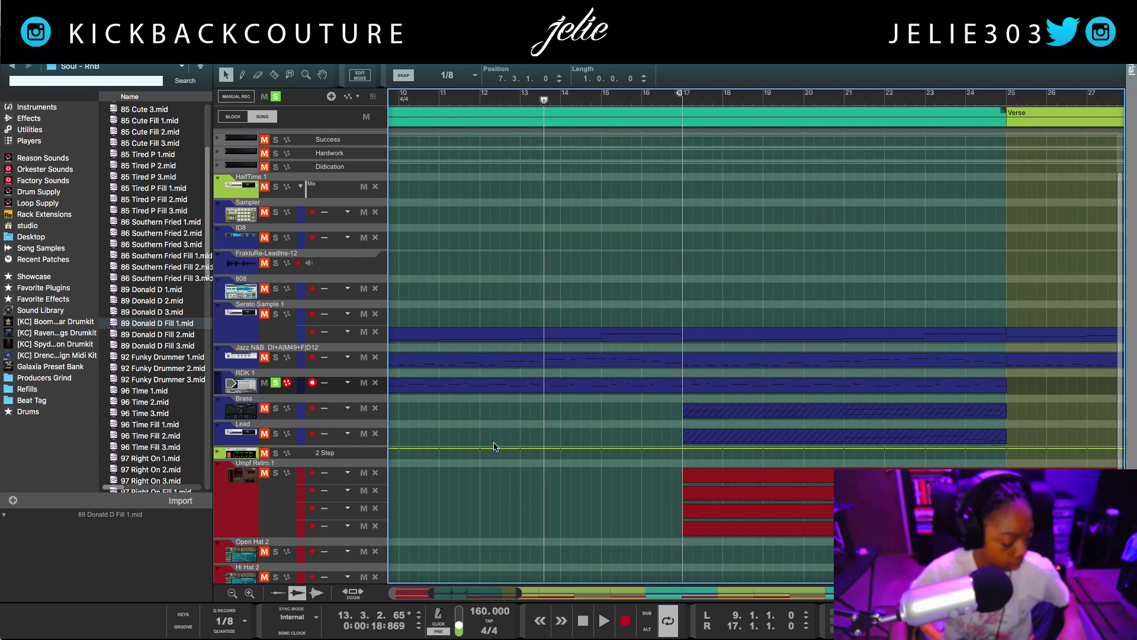
pyautogui.scroll(3, 468, 405)
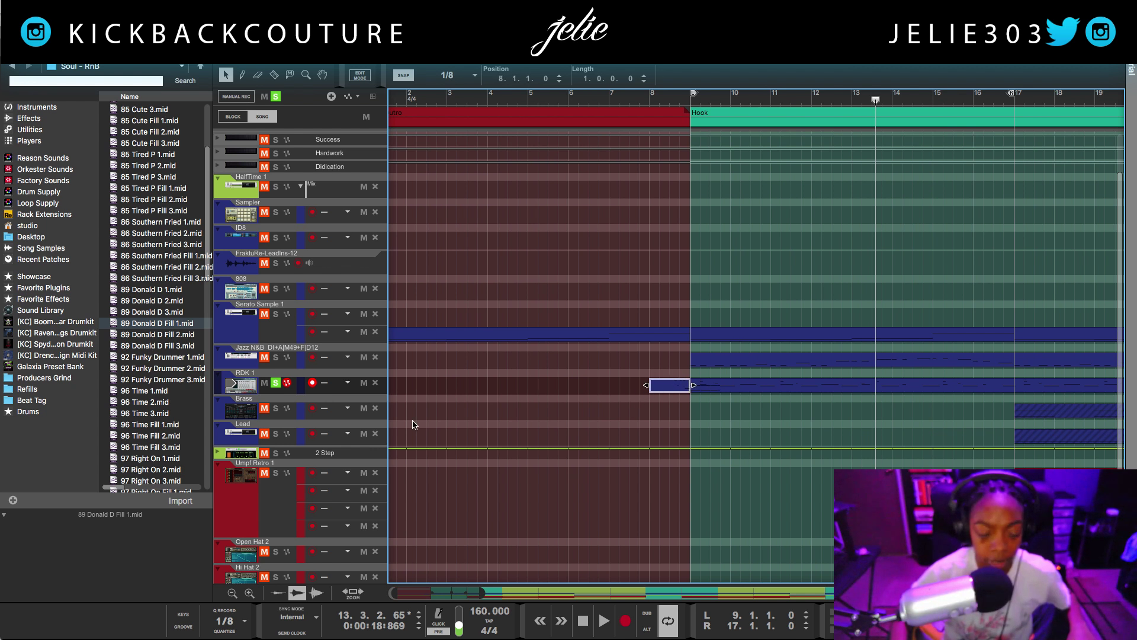
# Unsolo the RDK 1 track and play the song from the beginning through the fill into the Hook
pyautogui.click(276, 382)
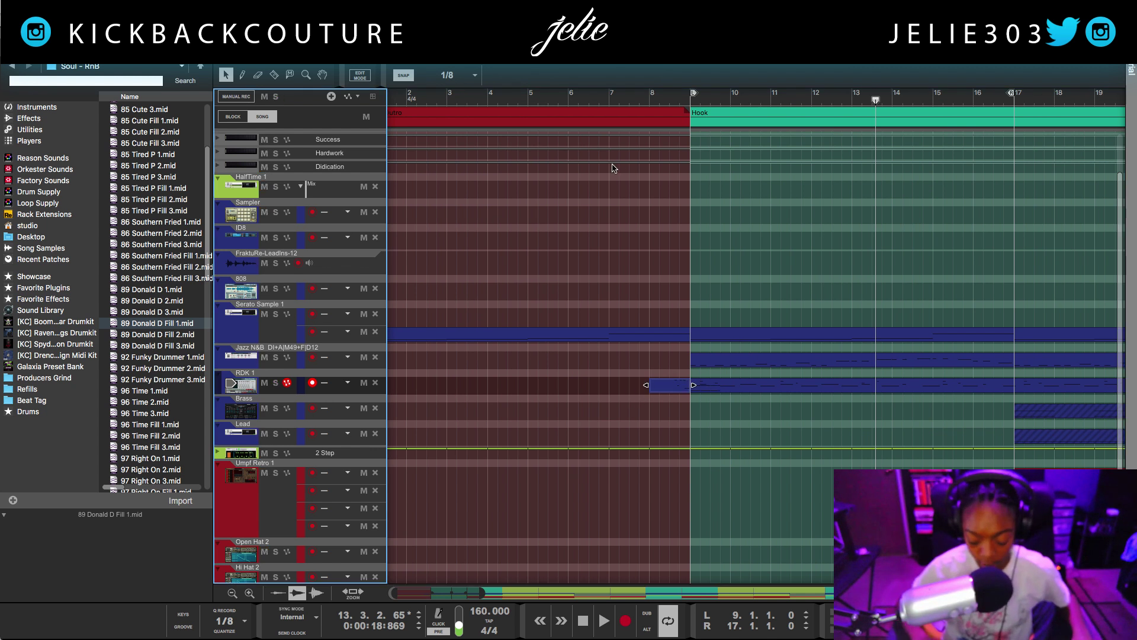
pyautogui.press('Home')
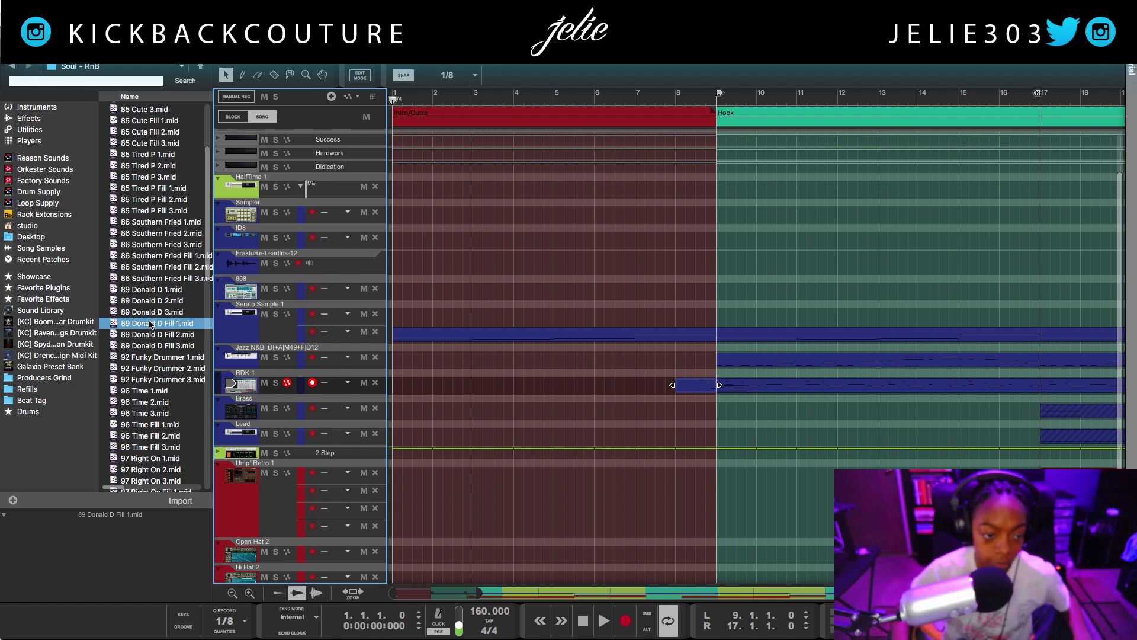
pyautogui.press('space')
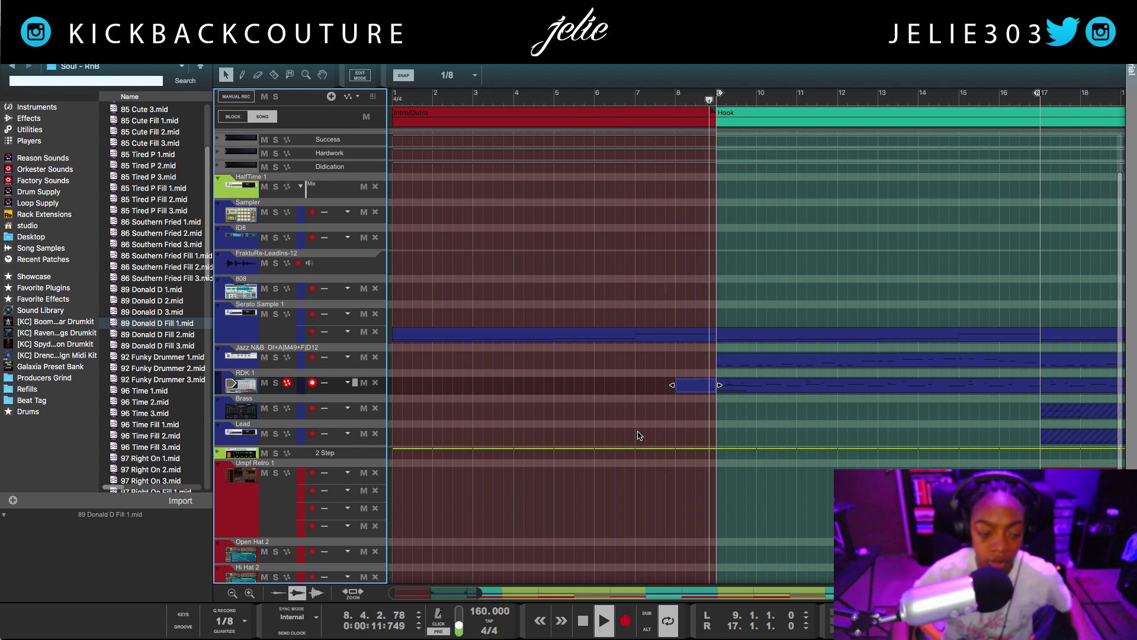
pyautogui.press('space')
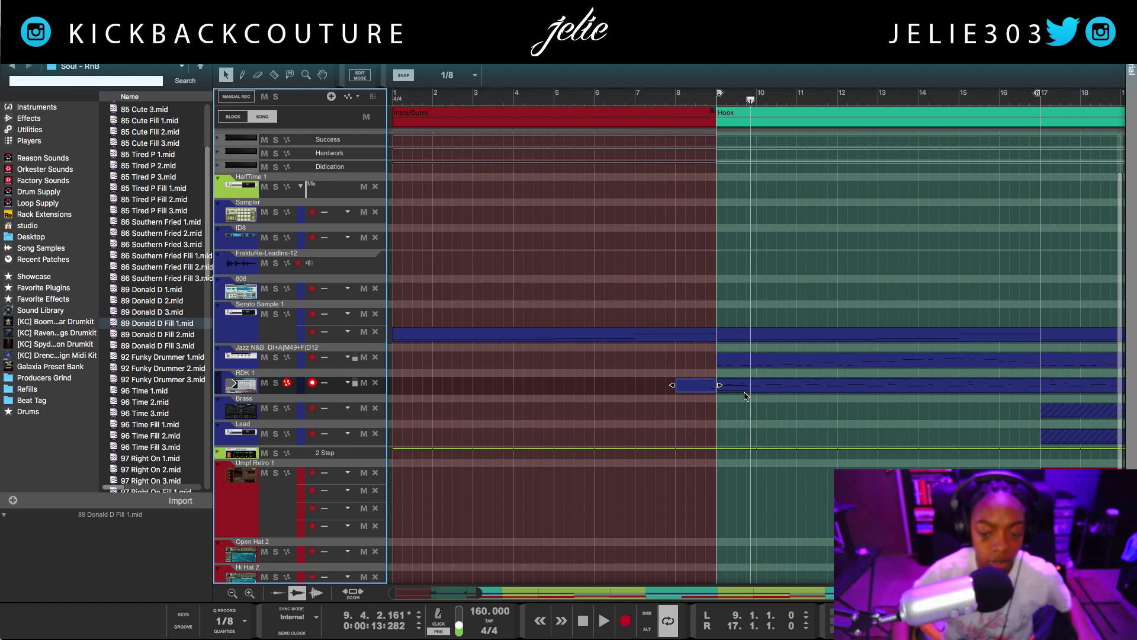
# Audition the fill clip stretched to two bars from bar 7 and delete the clip
pyautogui.click(708, 389)
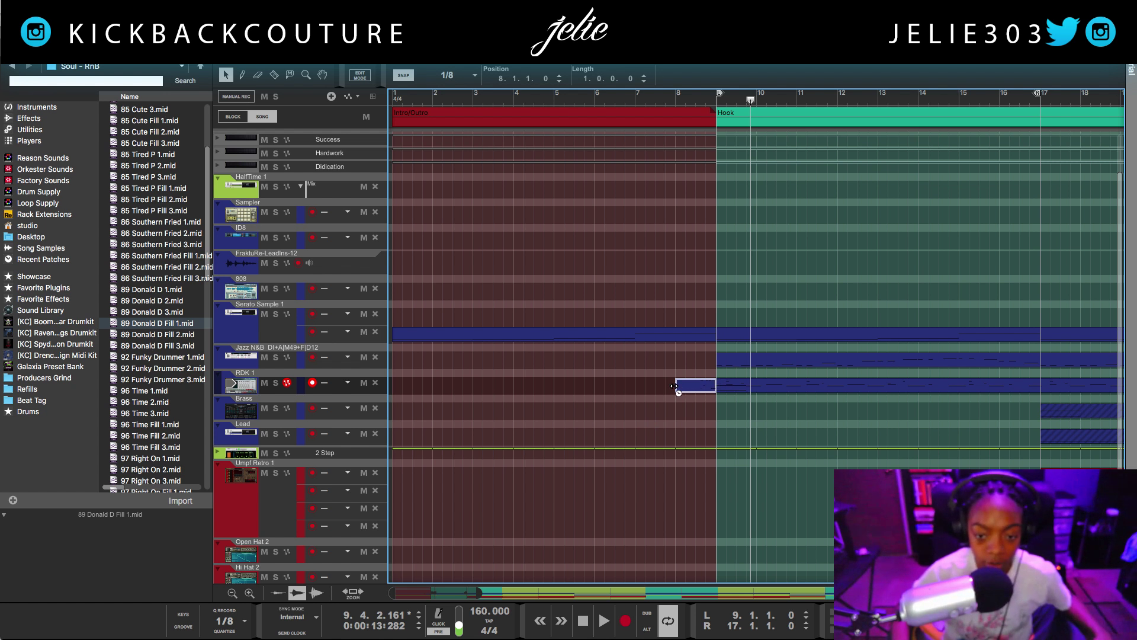
pyautogui.click(634, 104)
pyautogui.press('space')
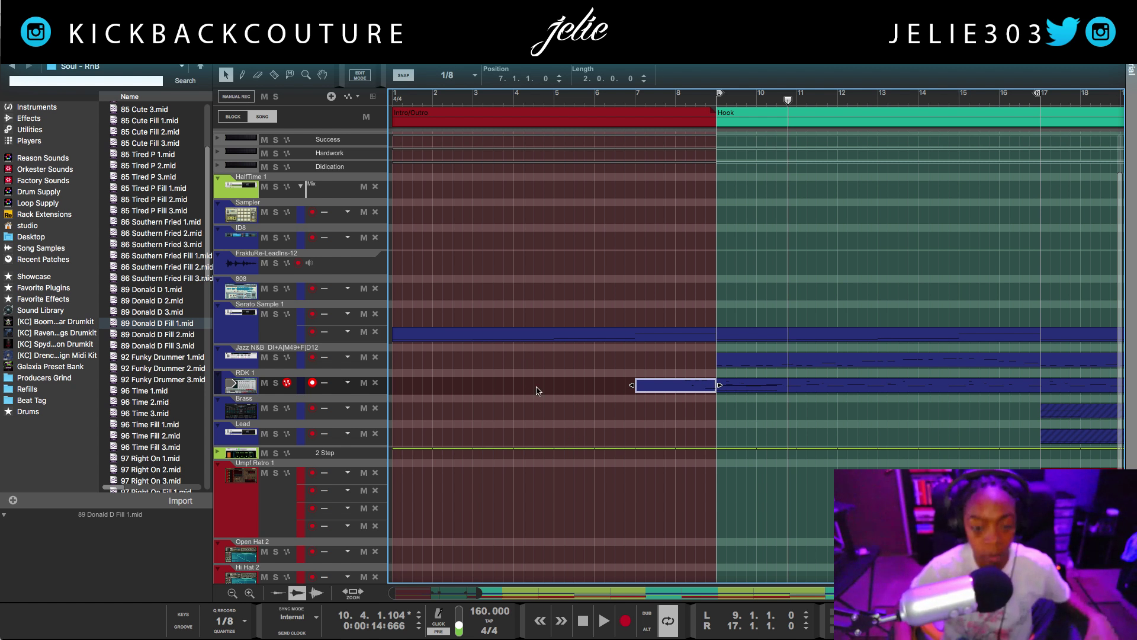
pyautogui.press('Delete')
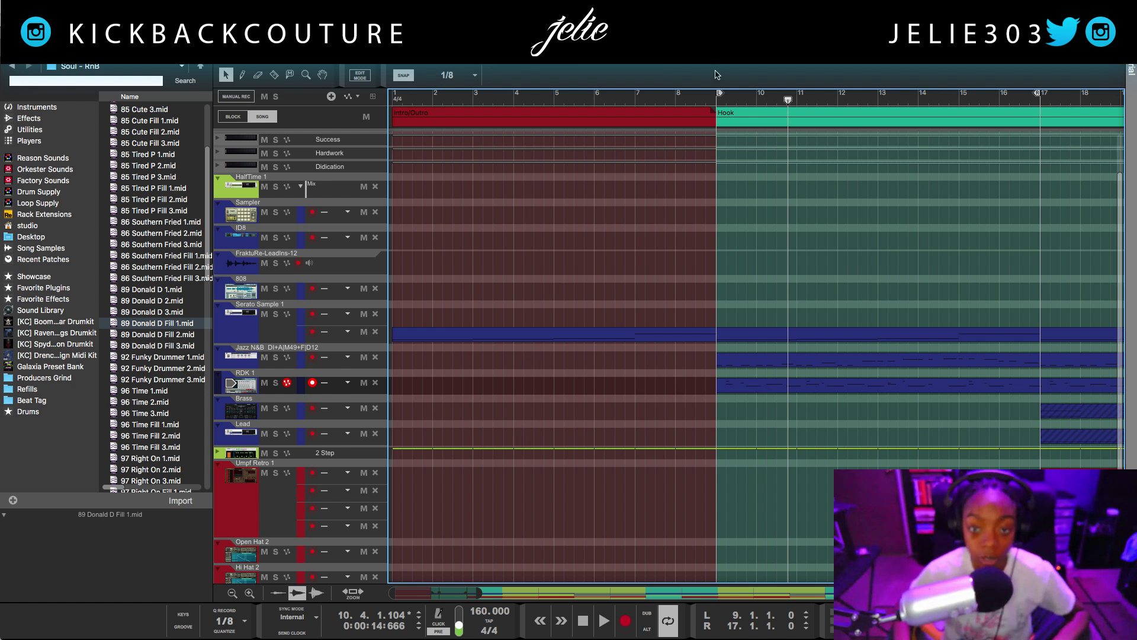
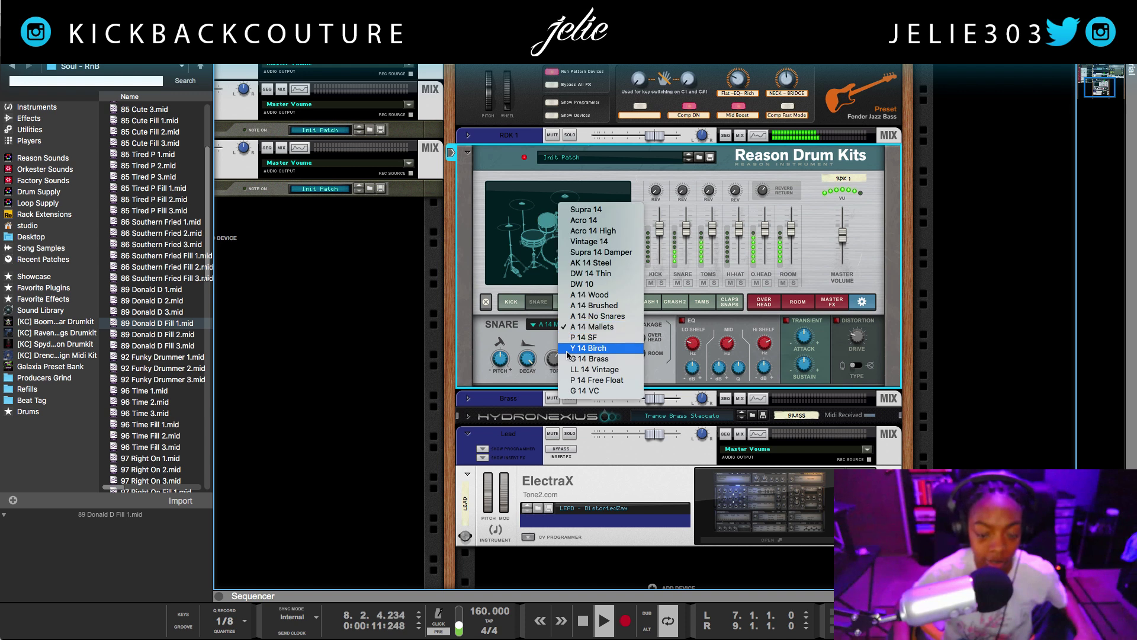
# Try the LL 14 Vintage snare during playback and switch the snare to P 14 Free Float
pyautogui.click(576, 369)
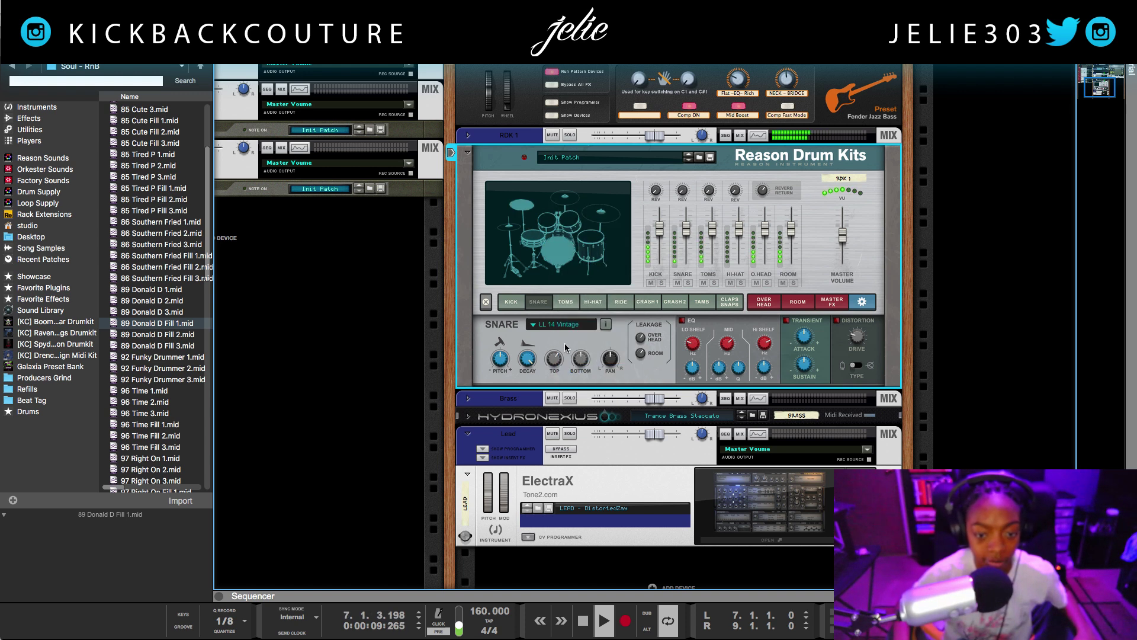
pyautogui.click(561, 325)
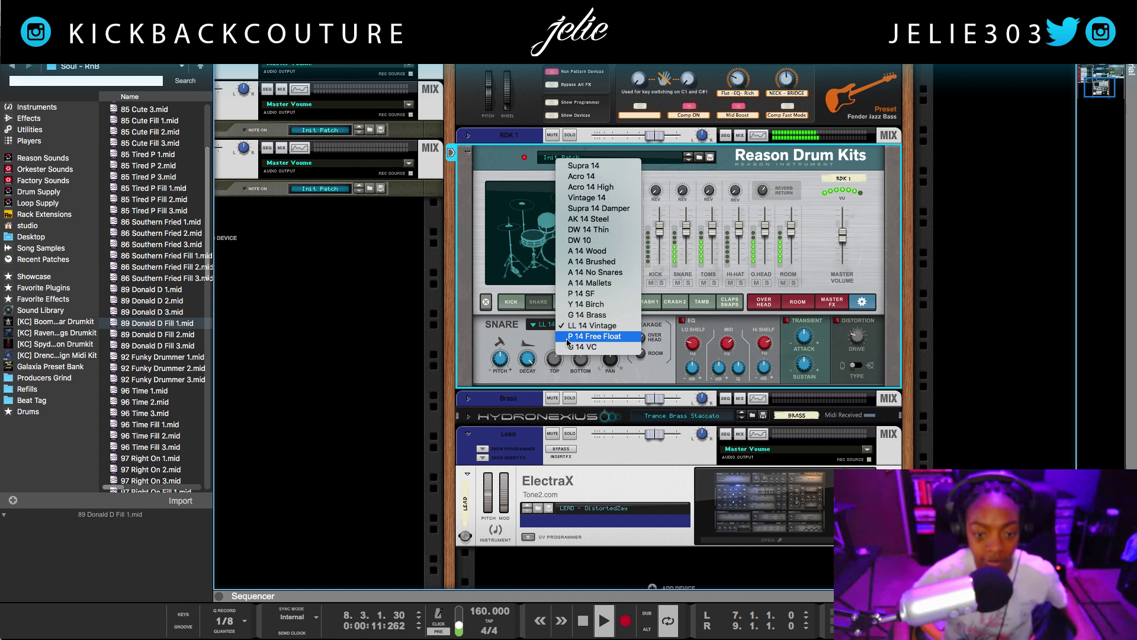
pyautogui.click(567, 339)
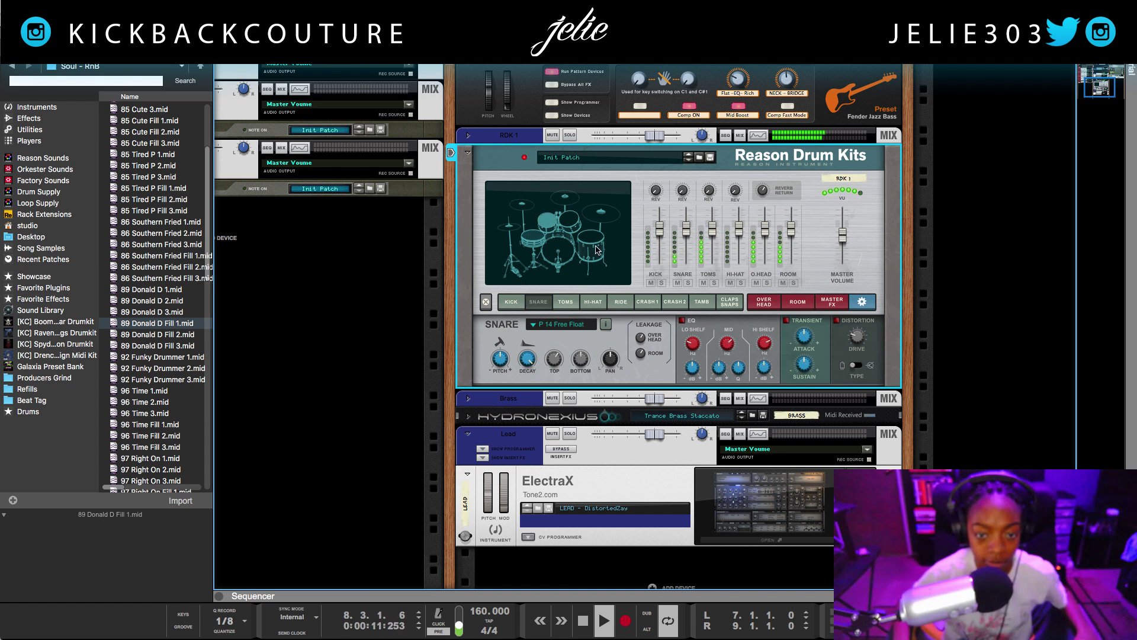
# Show the Toms settings, try the Y 12-16 Damper toms and change them to Y 12-16
pyautogui.click(566, 301)
pyautogui.click(566, 325)
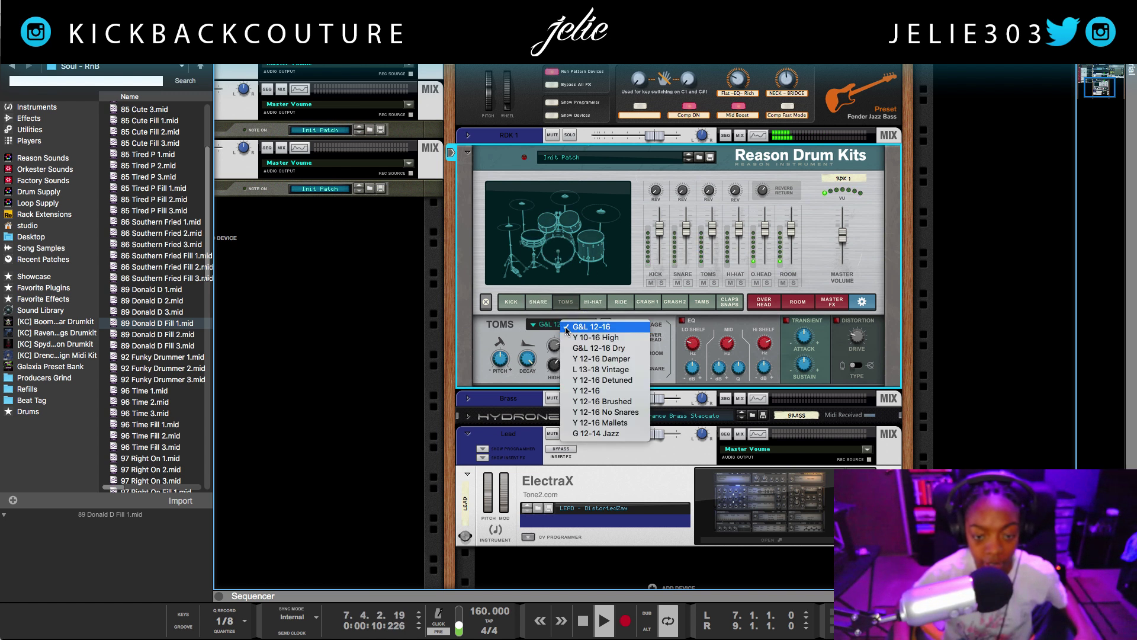
pyautogui.click(584, 365)
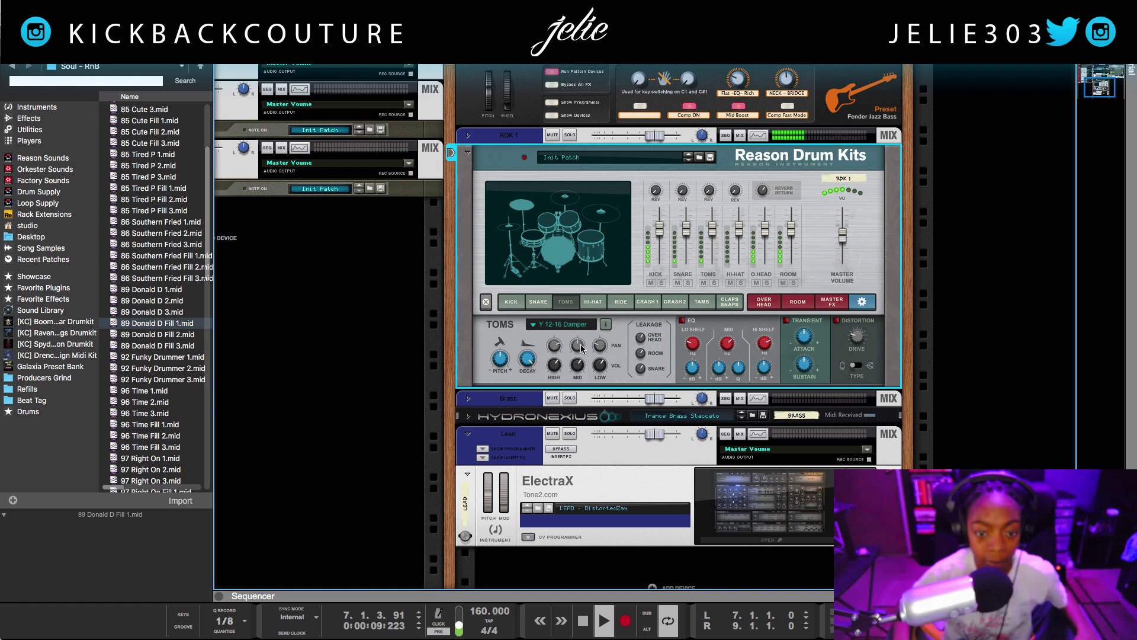
pyautogui.click(563, 324)
pyautogui.click(596, 364)
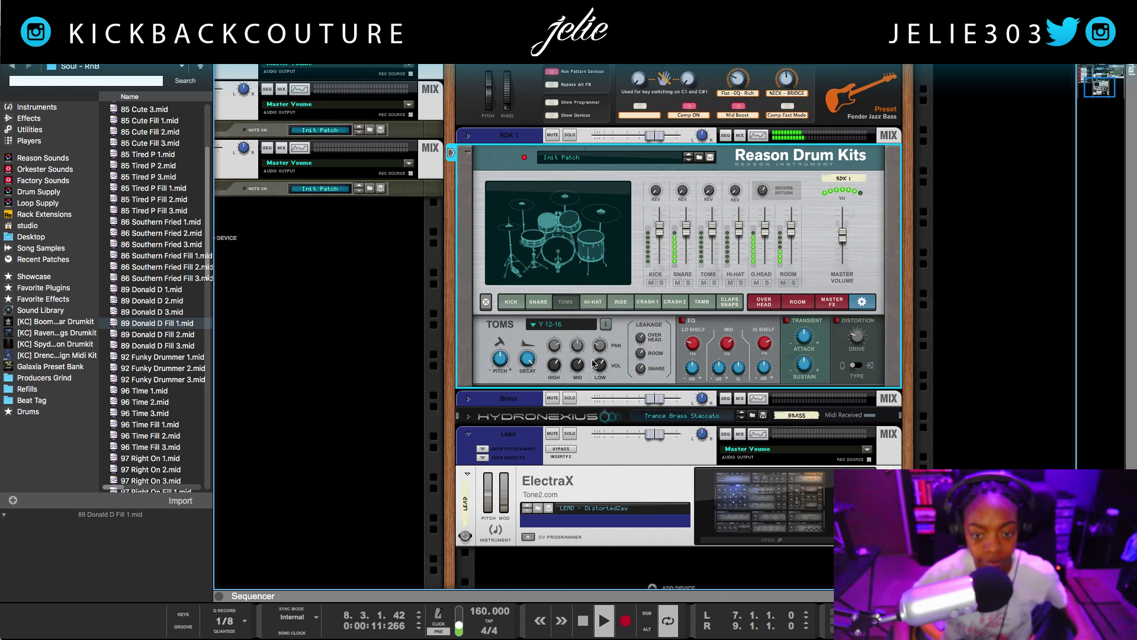
# View the information on the selected toms and look over the Claps & Snaps, Tambourine and Kick settings
pyautogui.click(606, 325)
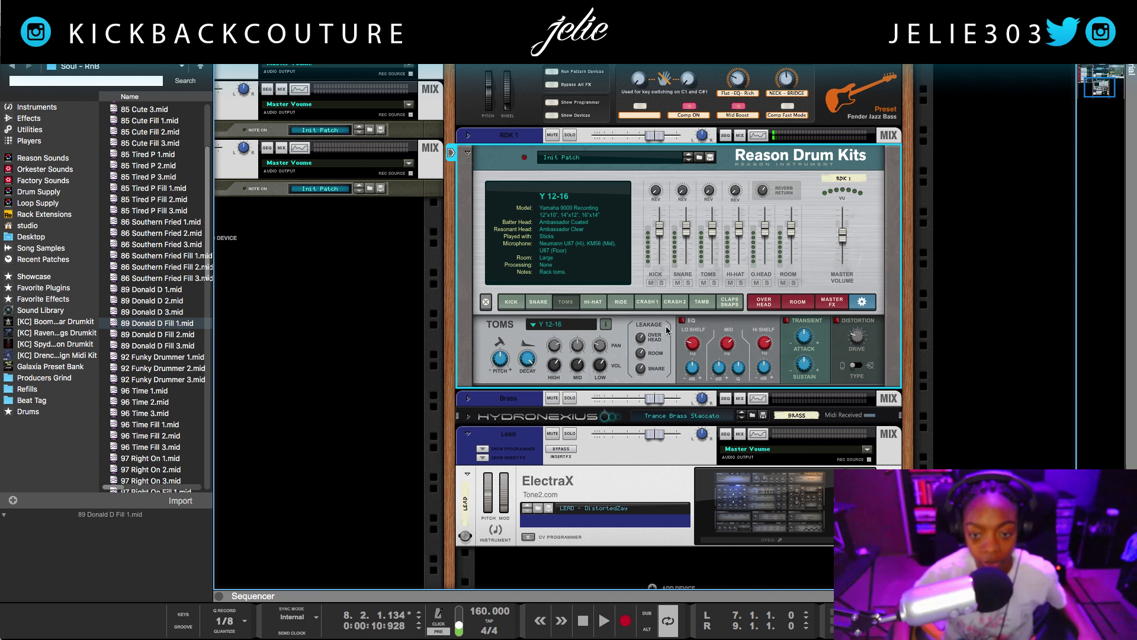
pyautogui.click(723, 301)
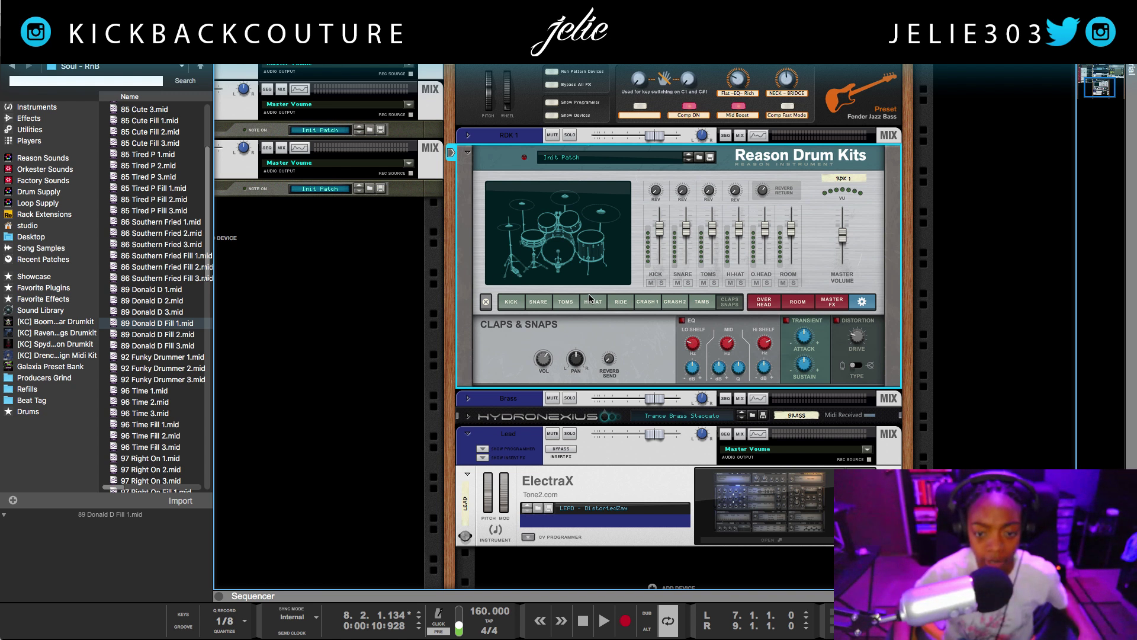
pyautogui.click(703, 302)
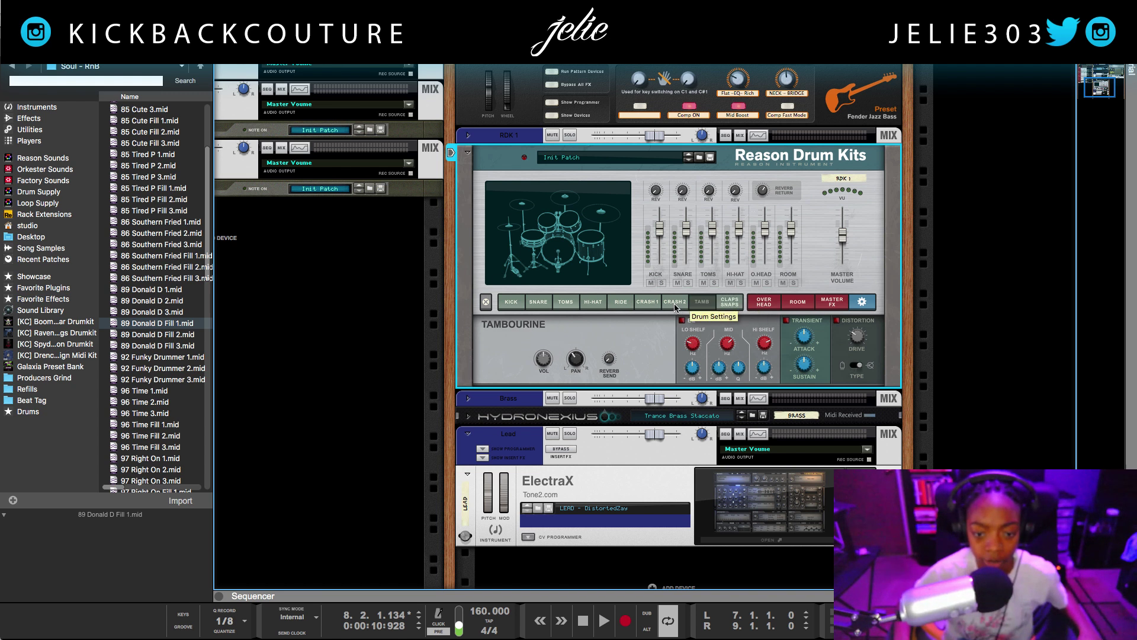
pyautogui.click(733, 306)
pyautogui.click(511, 302)
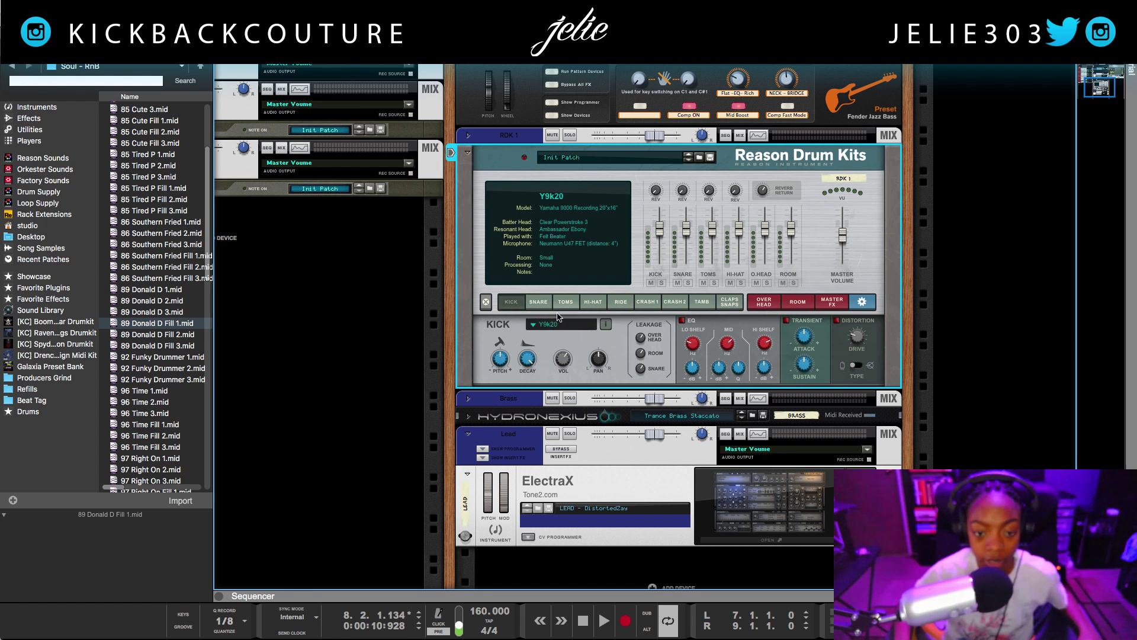
# Look through the drum settings from Snare and Toms to Hi-Hat, Ride, Crash 1, Crash 2, Tamb and Claps & Snaps
pyautogui.click(538, 302)
pyautogui.click(566, 302)
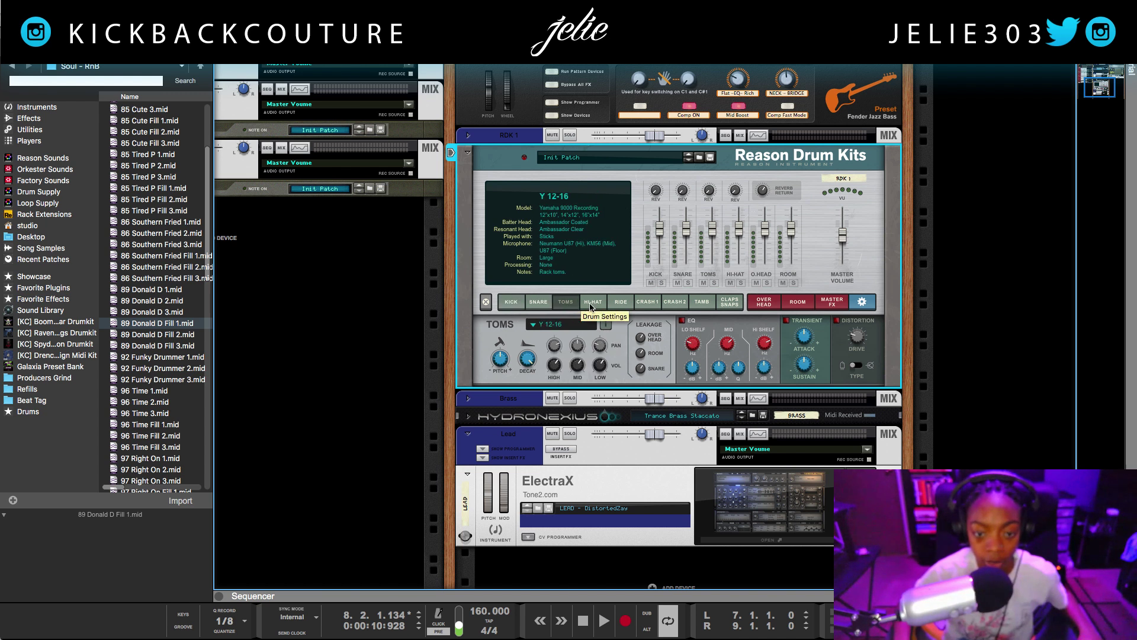
pyautogui.click(593, 303)
pyautogui.click(621, 302)
pyautogui.click(649, 304)
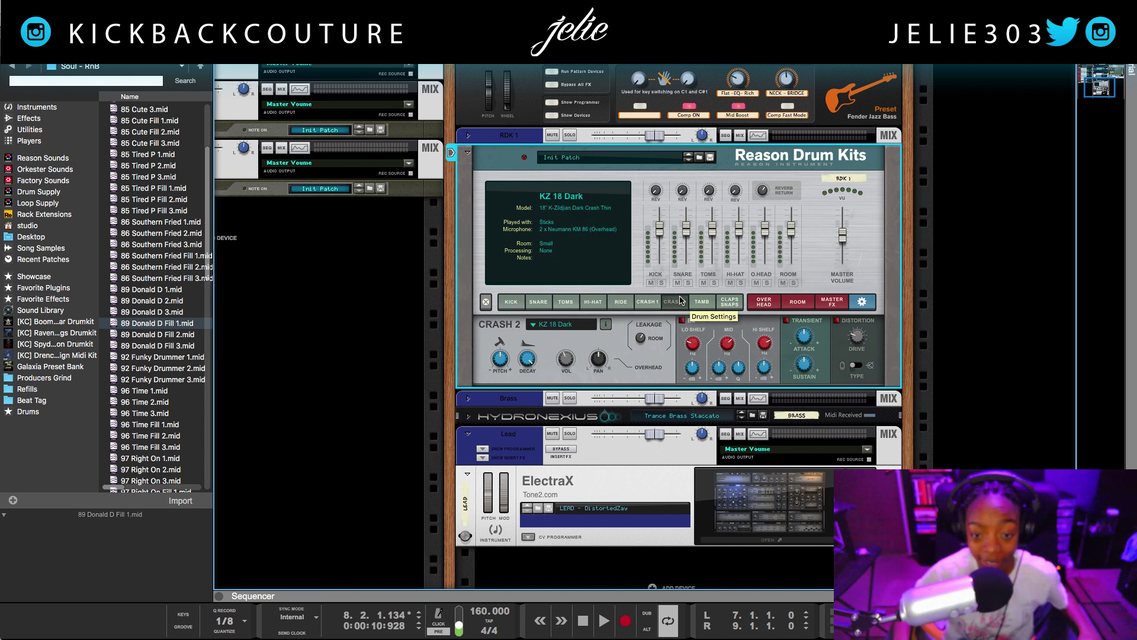
pyautogui.click(702, 301)
pyautogui.click(730, 301)
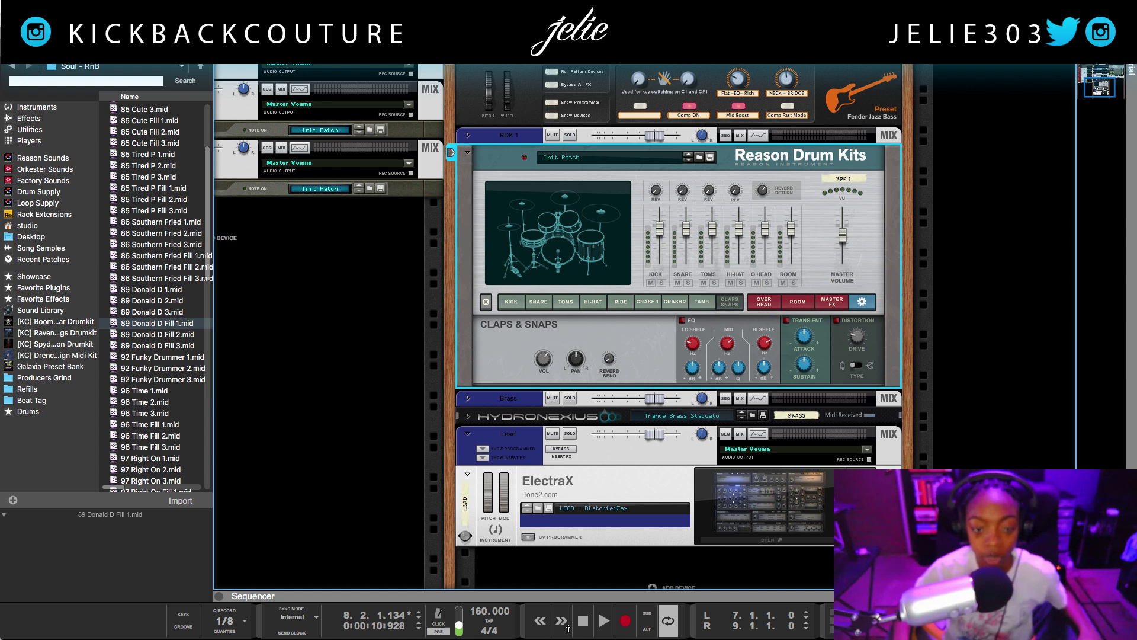
# In the sequencer, set the track color of the vocal audio track, ShaperBox 1 and Serato Sample 1 to Dark Blue
pyautogui.press('F7')
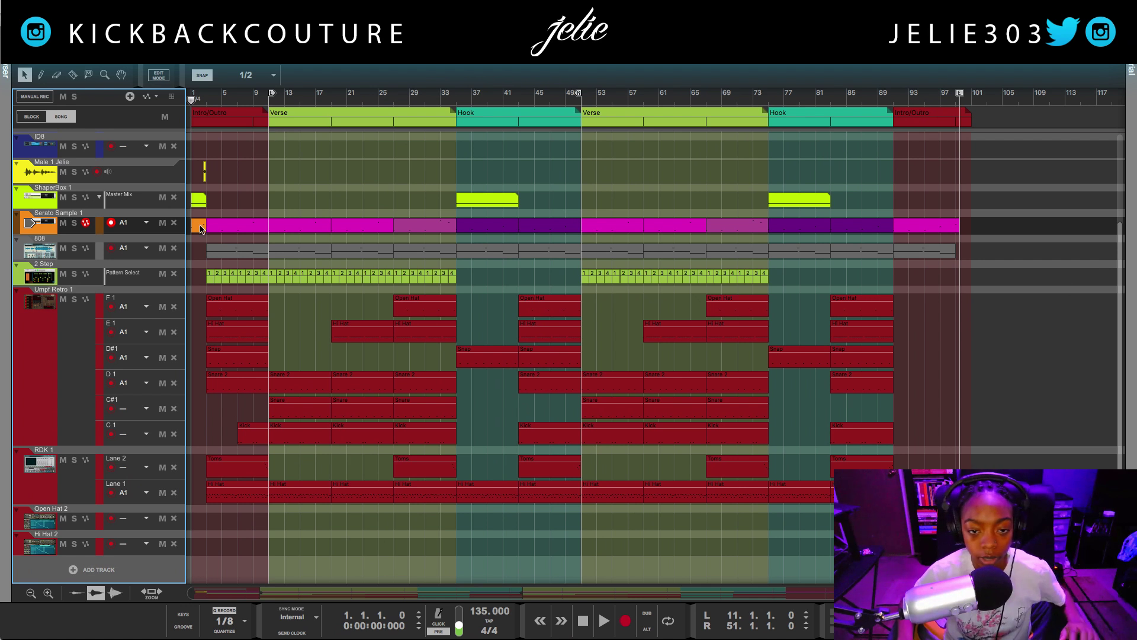
pyautogui.click(44, 180)
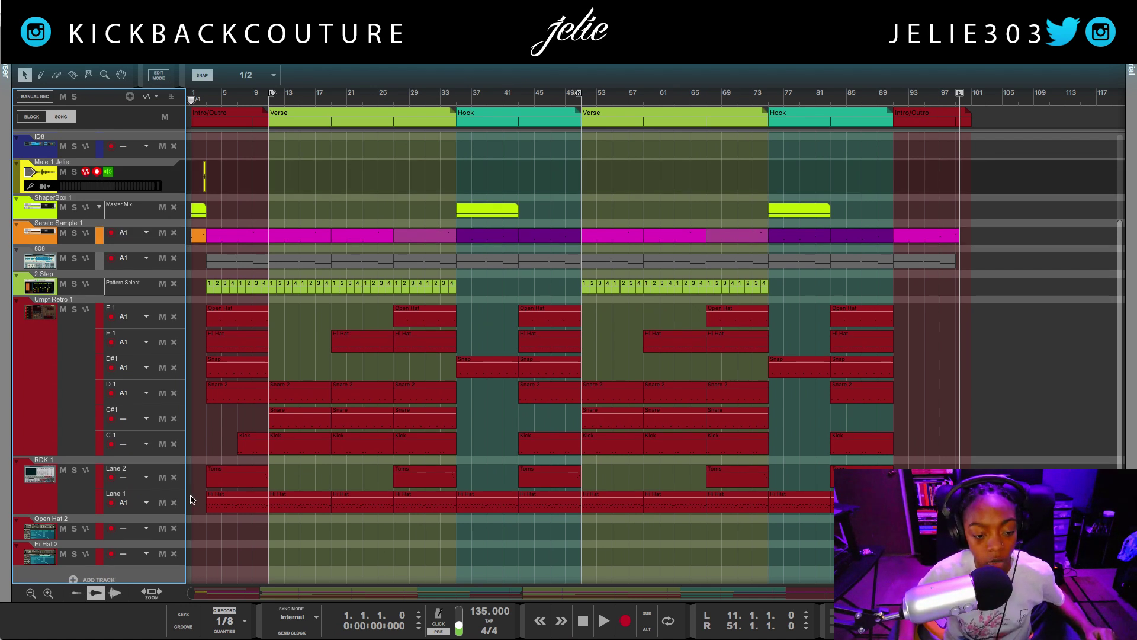
pyautogui.click(26, 249)
pyautogui.rightClick(46, 212)
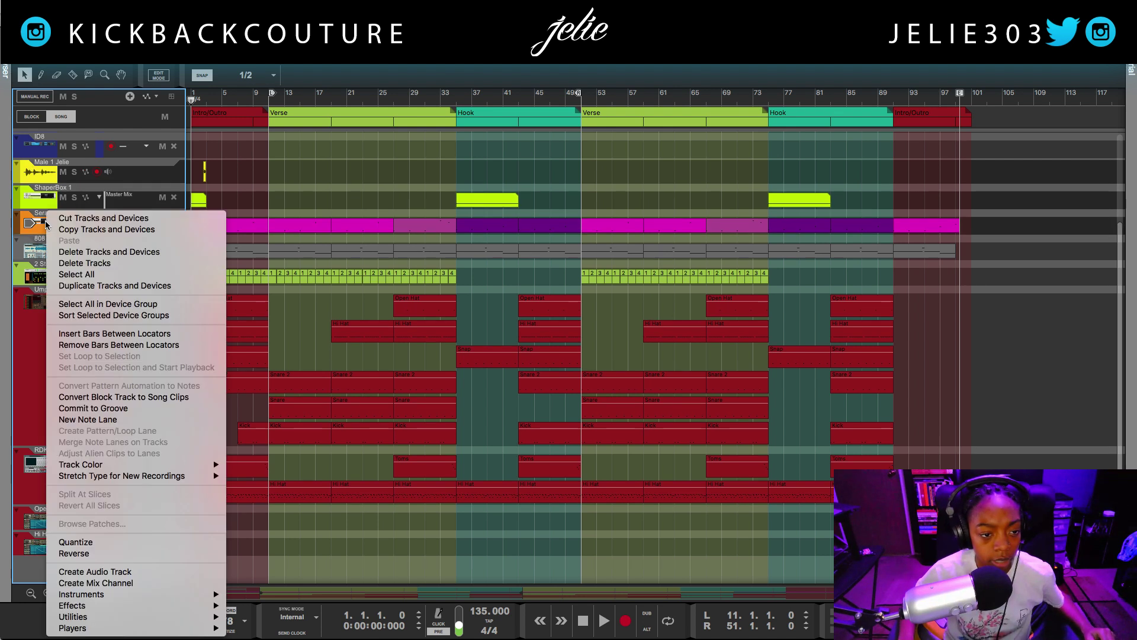
pyautogui.moveTo(183, 469)
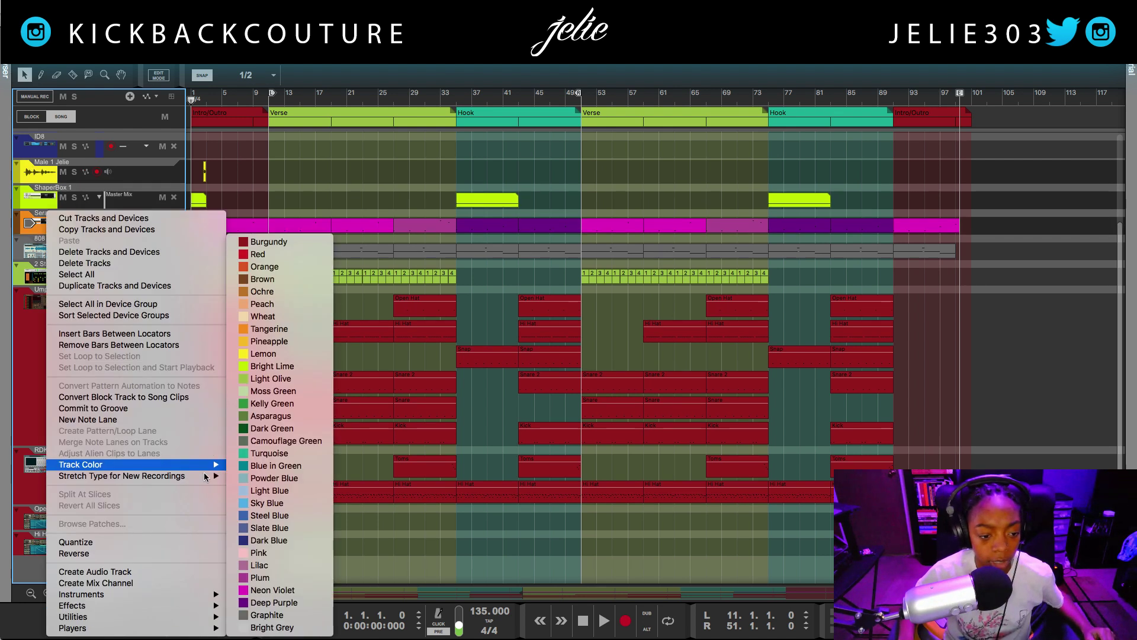
pyautogui.click(269, 541)
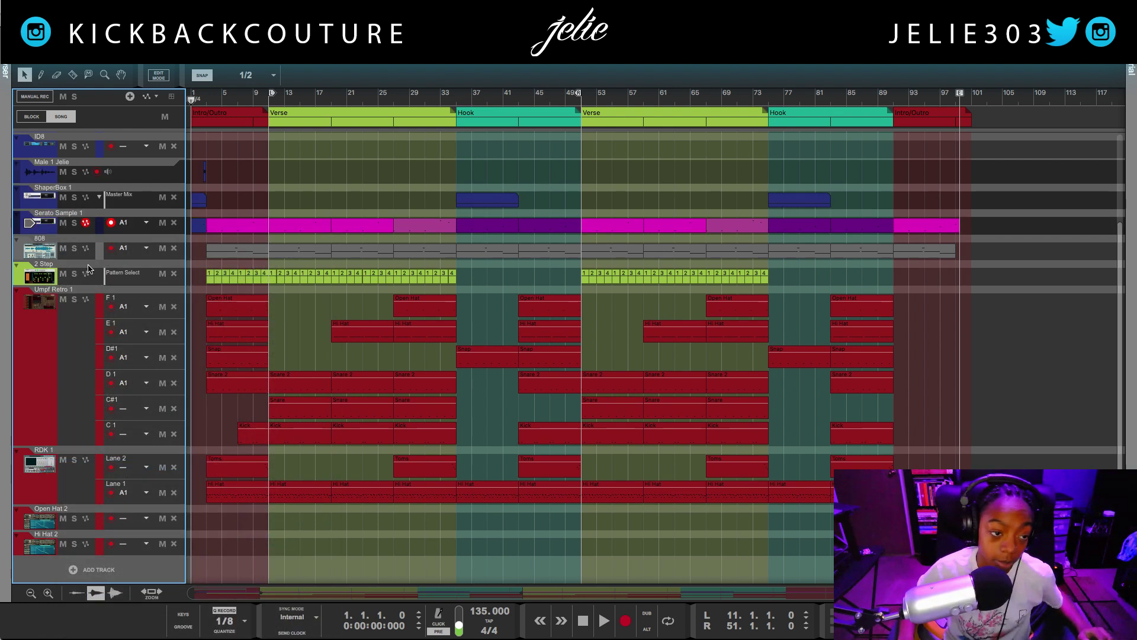
pyautogui.click(397, 579)
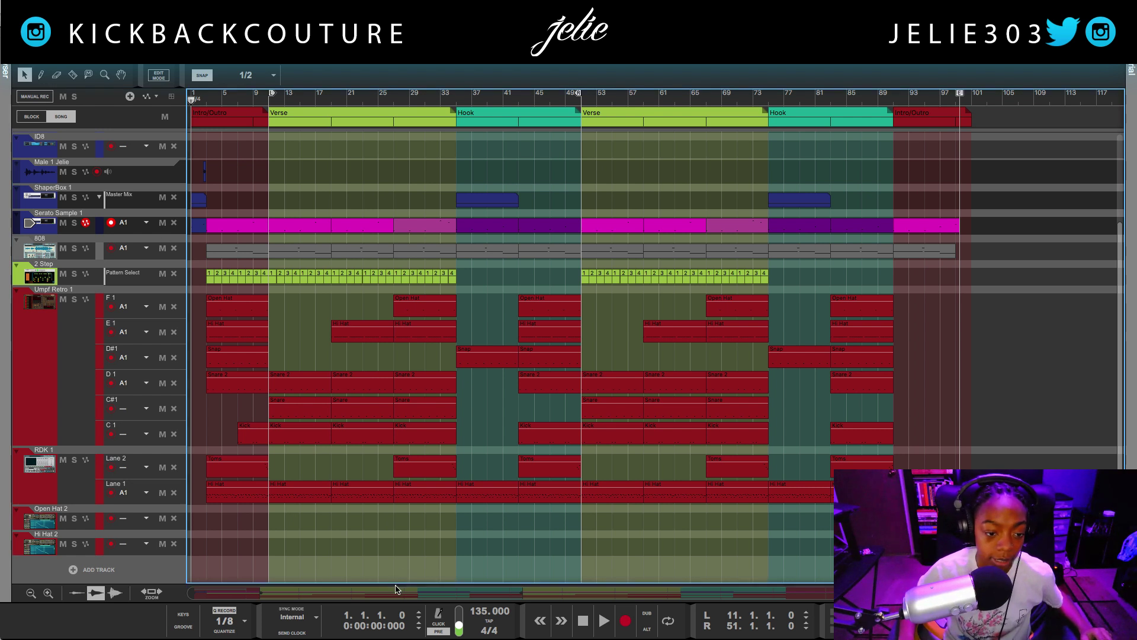
# Play the song from the start, select Lane 1 of the RDK 1 track during playback and stop at bar 12
pyautogui.scroll(1, 365, 472)
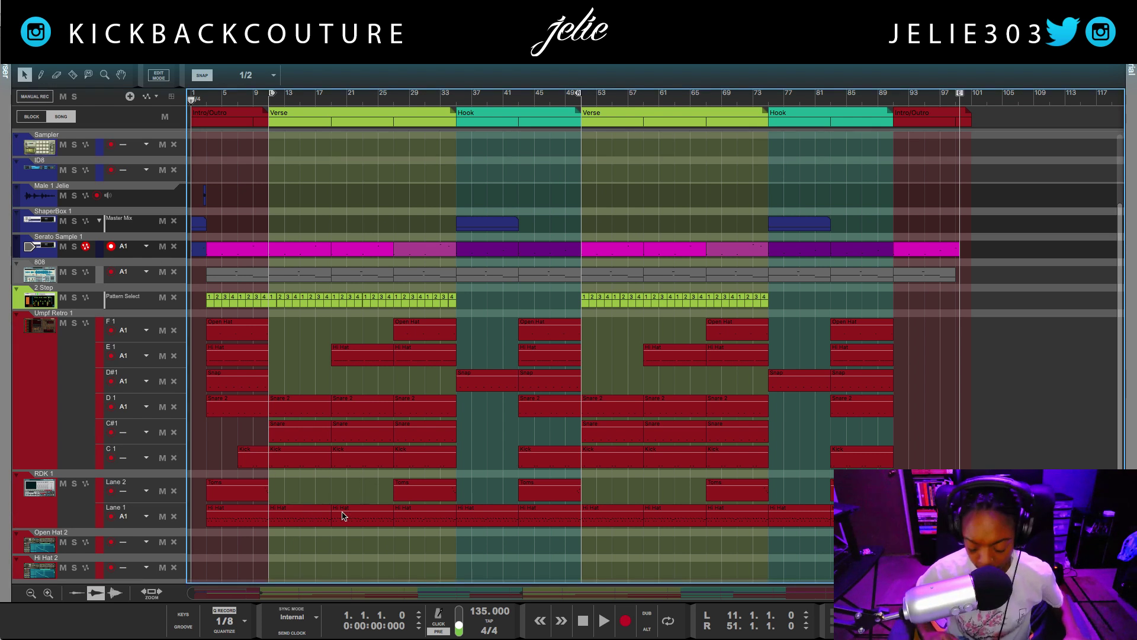
pyautogui.press('space')
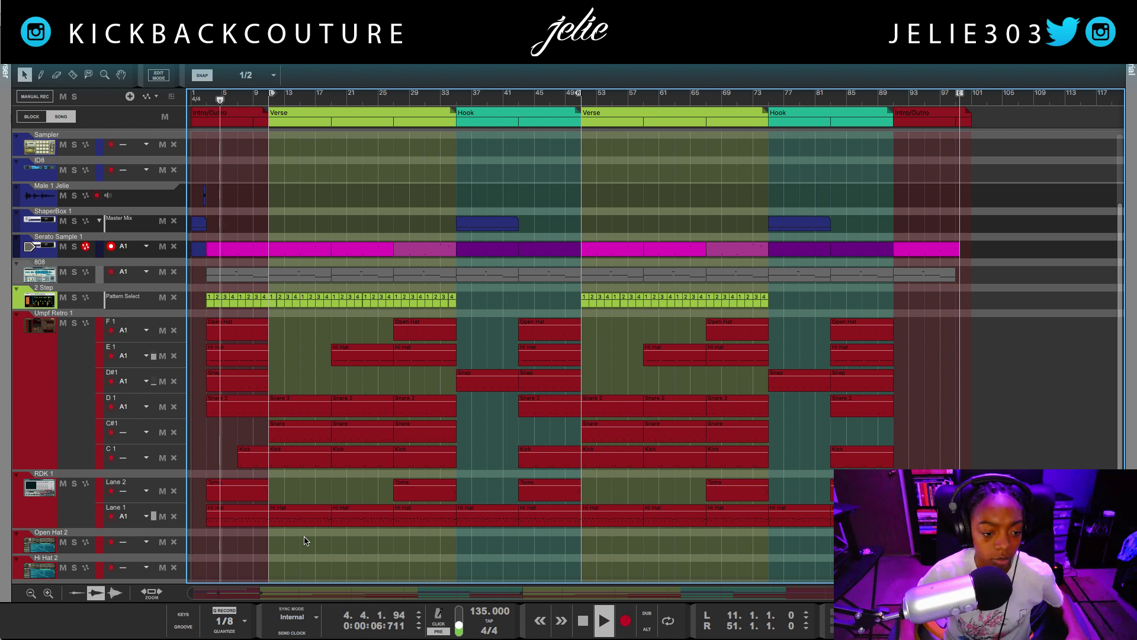
pyautogui.click(57, 502)
pyautogui.click(111, 517)
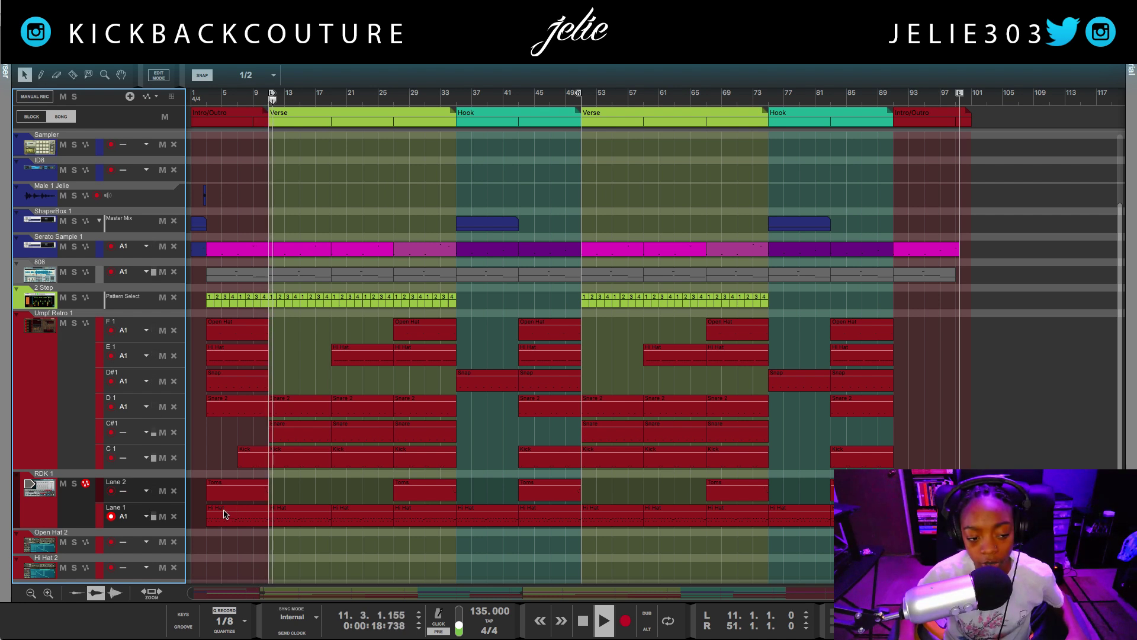
pyautogui.press('space')
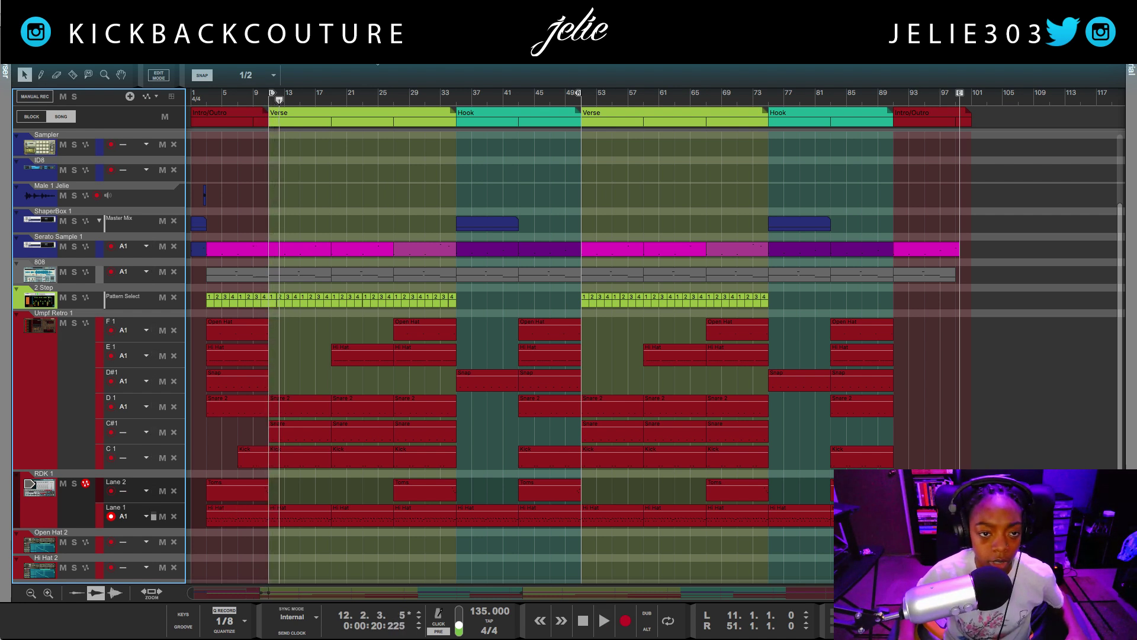
# Show the Toms settings of the Reason Drum Kits device in the rack
pyautogui.press('F6')
pyautogui.scroll(1, 647, 353)
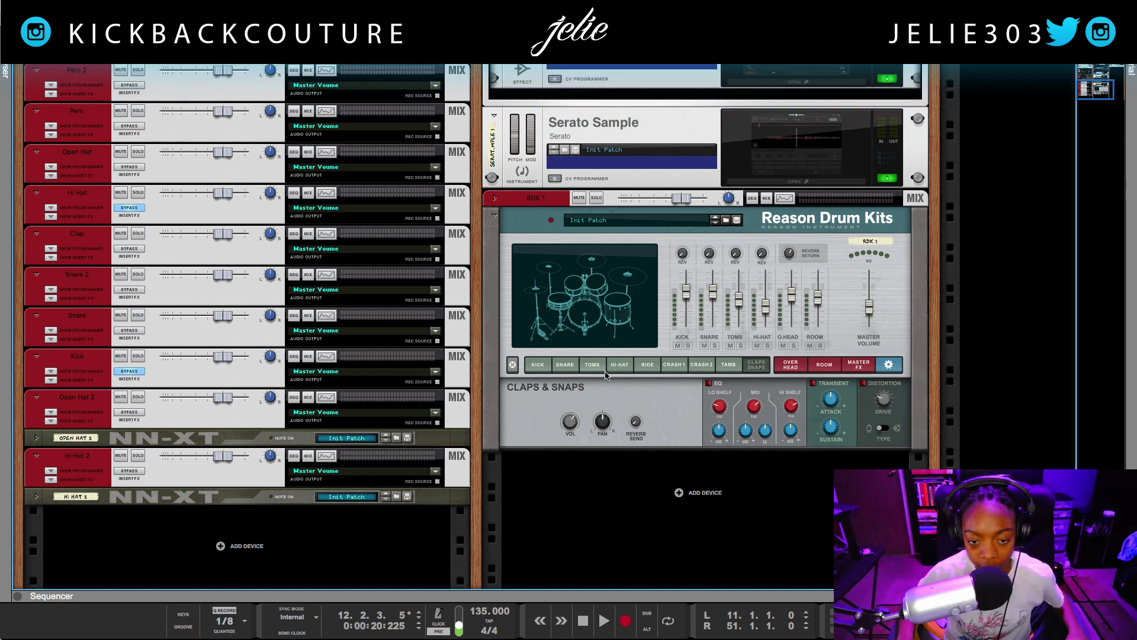
pyautogui.click(600, 366)
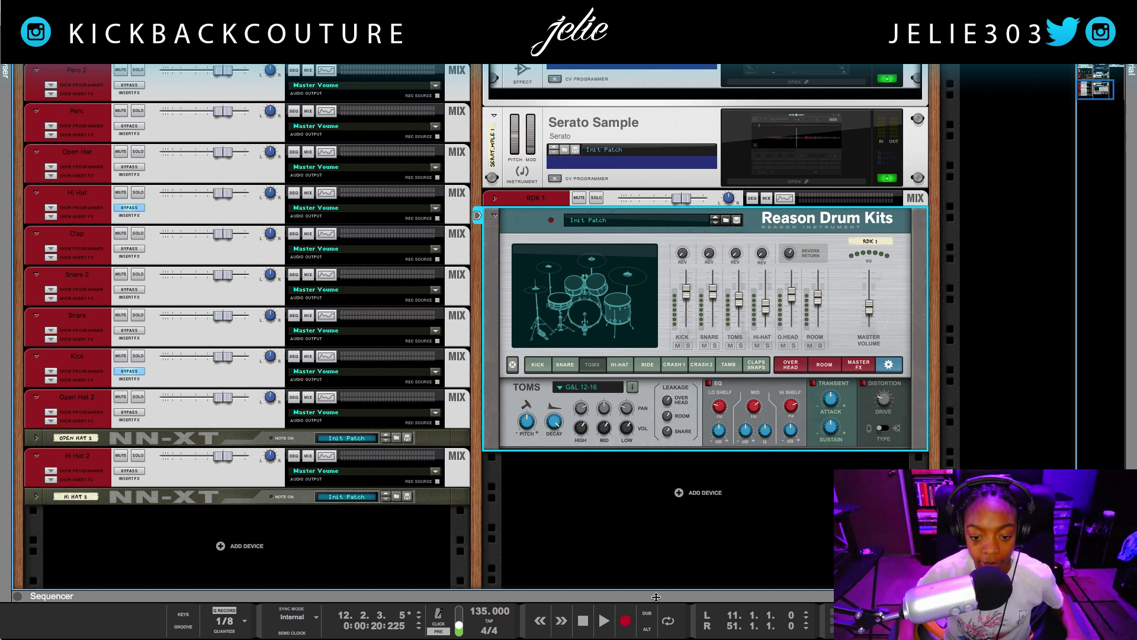
# Loop and play the first Lane 2 clip of RDK 1, moving the left locator so the loop spans bars 9 to 11
pyautogui.moveTo(650, 586); pyautogui.dragTo(649, 138)
pyautogui.scroll(-2, 262, 519)
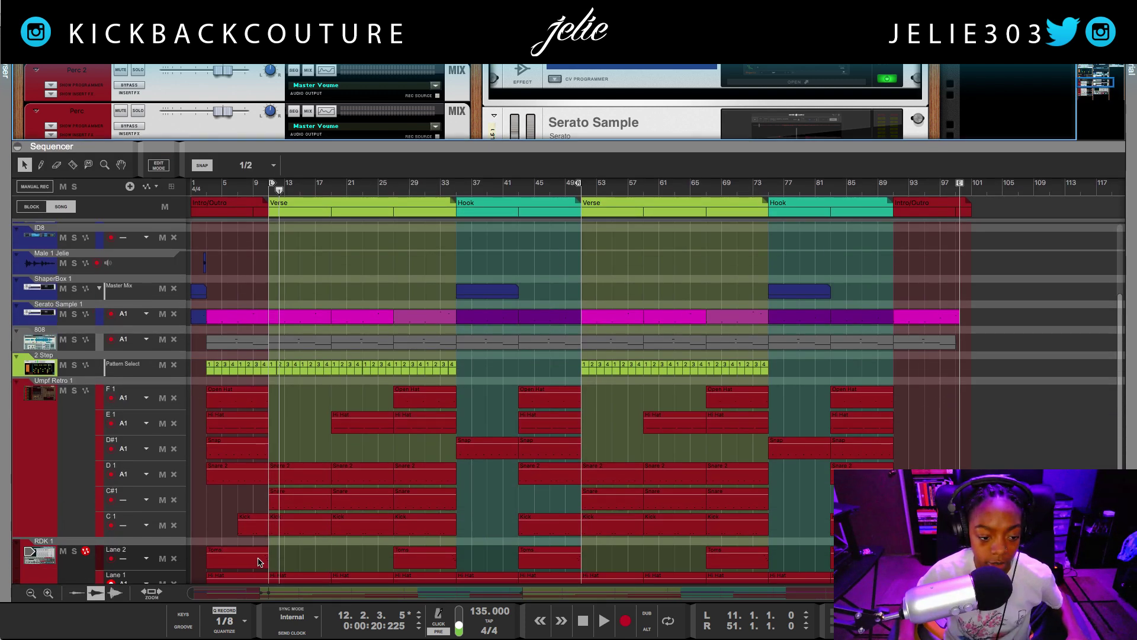
pyautogui.scroll(-1, 260, 560)
pyautogui.rightClick(259, 540)
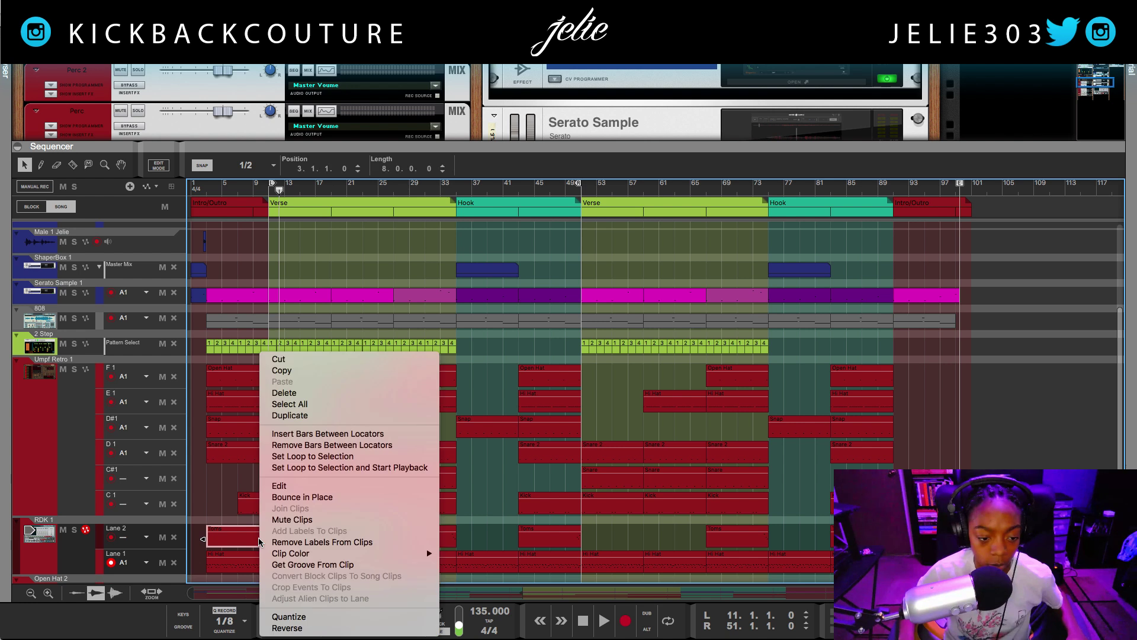
pyautogui.click(333, 469)
pyautogui.moveTo(209, 184); pyautogui.dragTo(257, 201)
# Raise the toms mix volume close to maximum in the Reason Drum Kits device during playback, then bring it partway back down
pyautogui.press('F6')
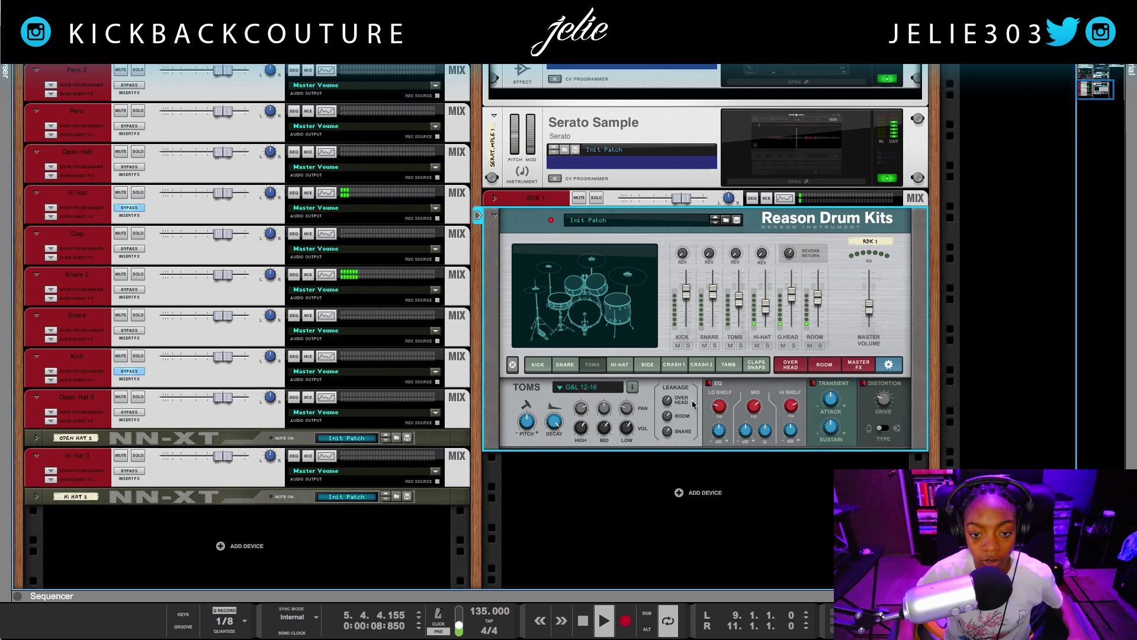
pyautogui.scroll(3, 633, 406)
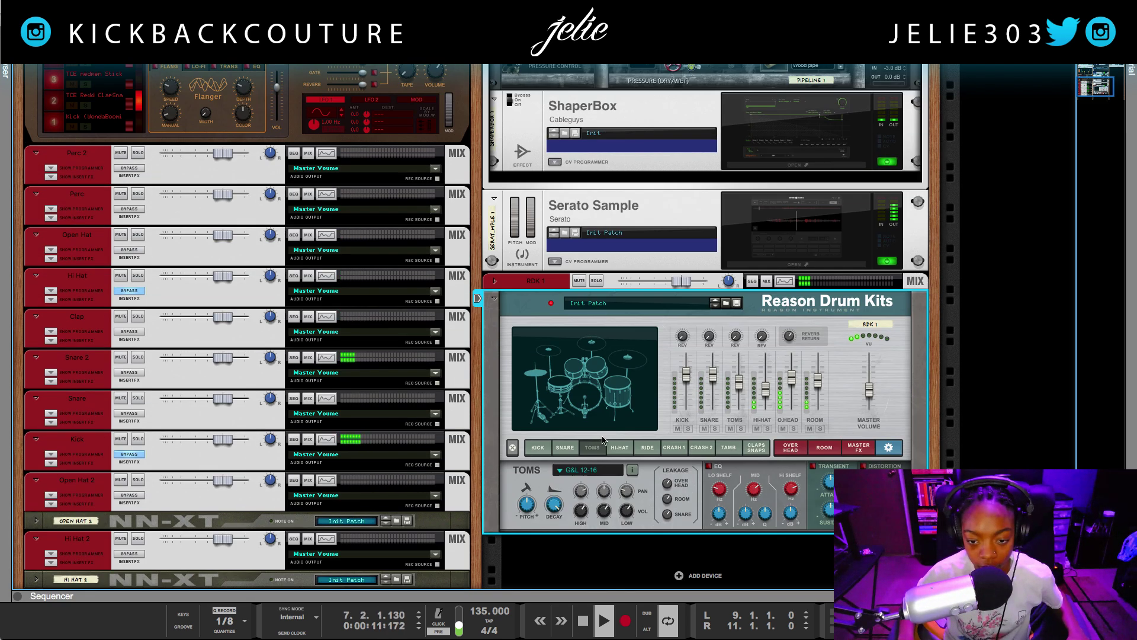
pyautogui.moveTo(740, 382)
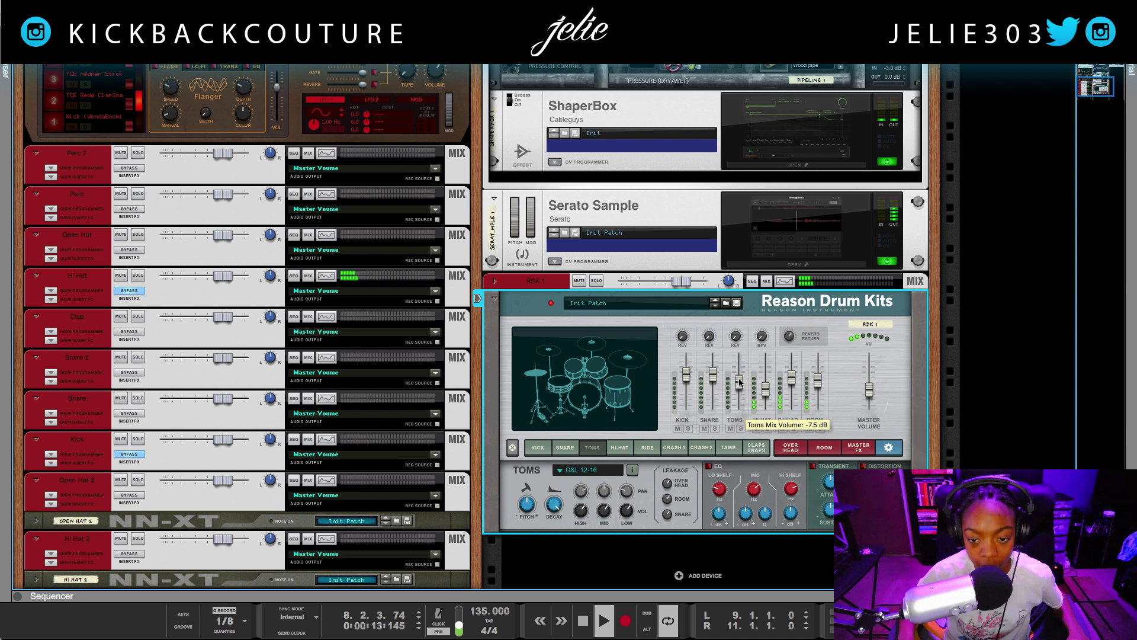
pyautogui.moveTo(739, 382); pyautogui.dragTo(738, 354)
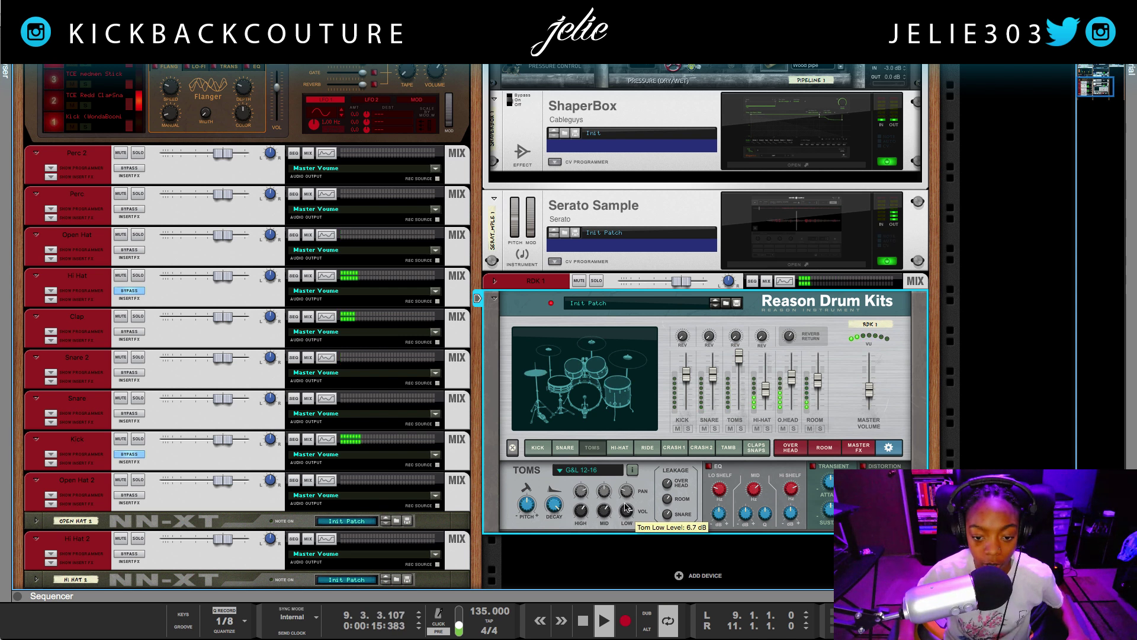
pyautogui.scroll(5, 604, 508)
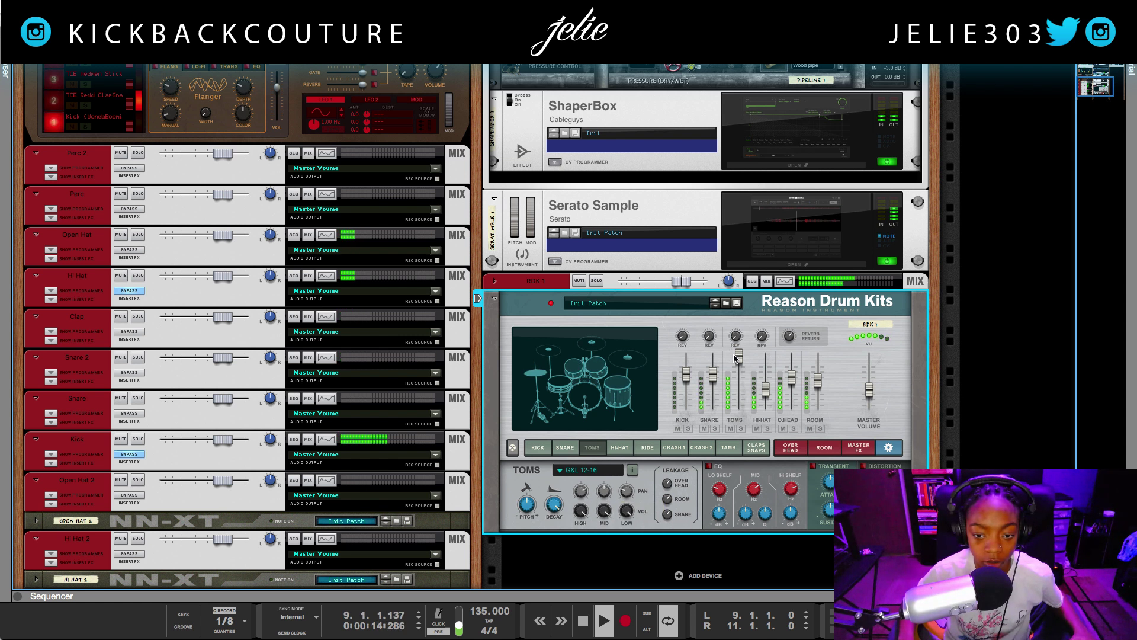
pyautogui.scroll(-5, 743, 362)
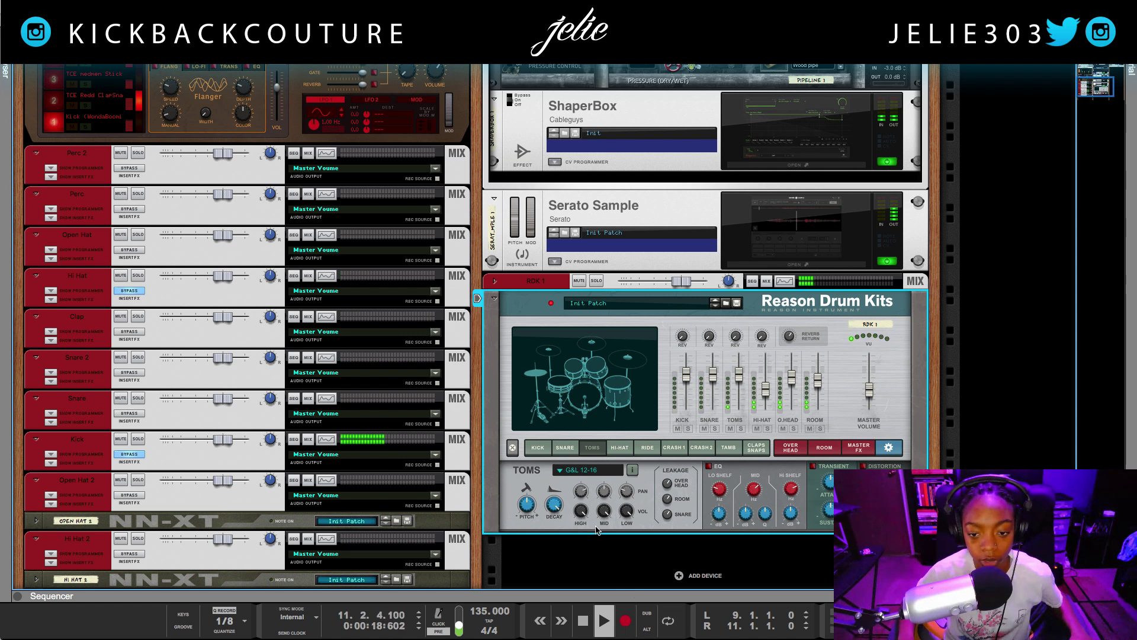
# Look over the Hi-Hat, Snare, Kick and Toms settings during playback, returning to Hi-Hat
pyautogui.click(620, 447)
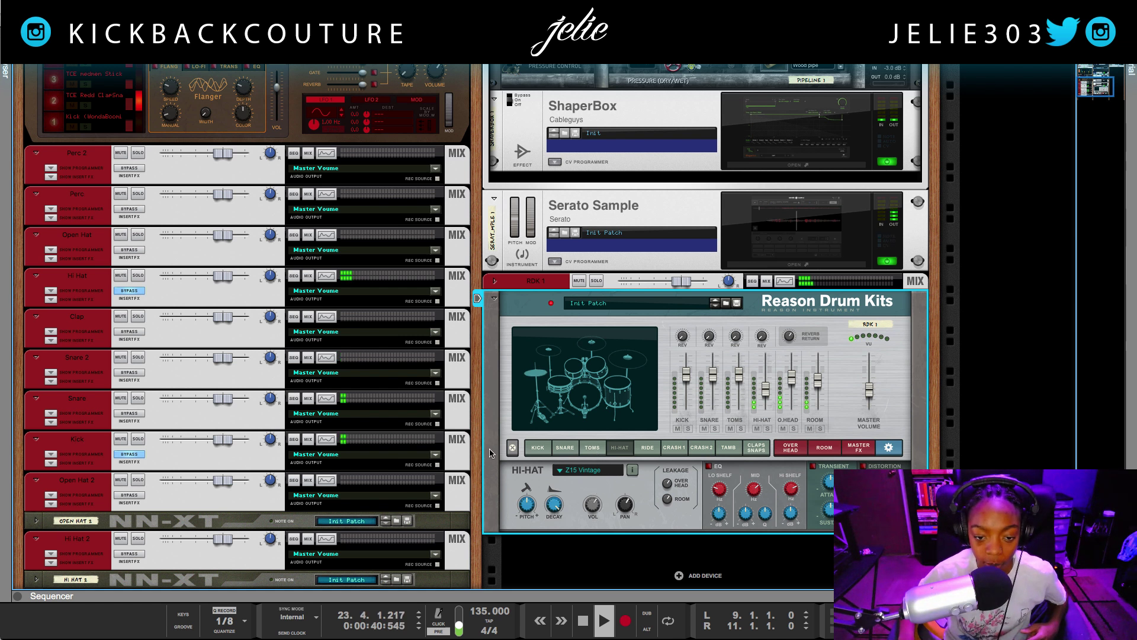
pyautogui.click(565, 448)
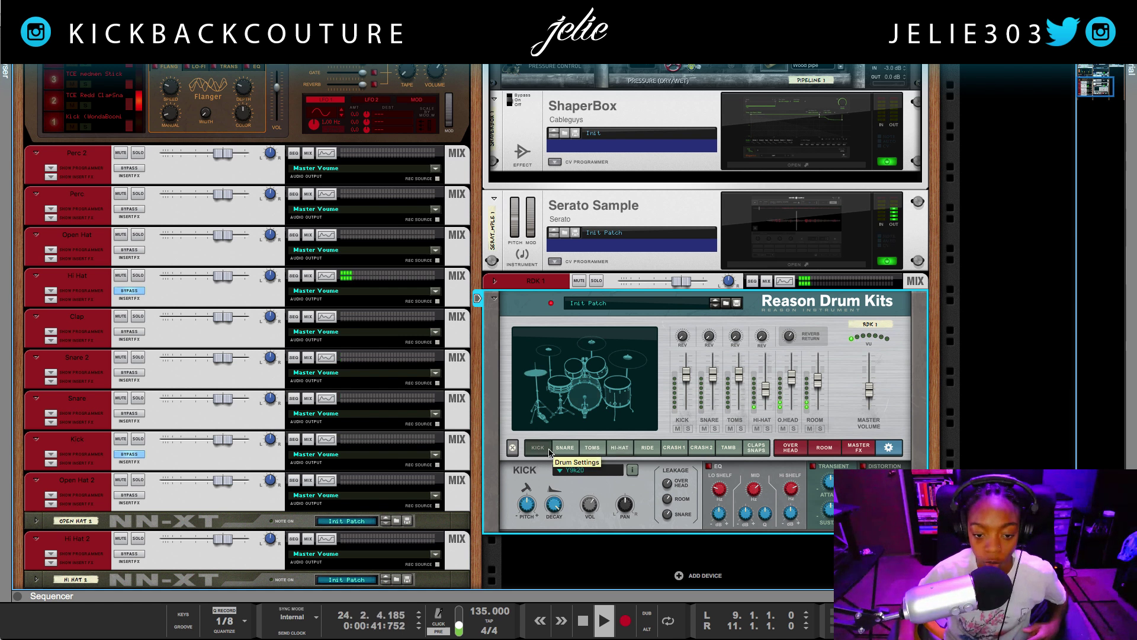
pyautogui.click(593, 448)
pyautogui.click(620, 448)
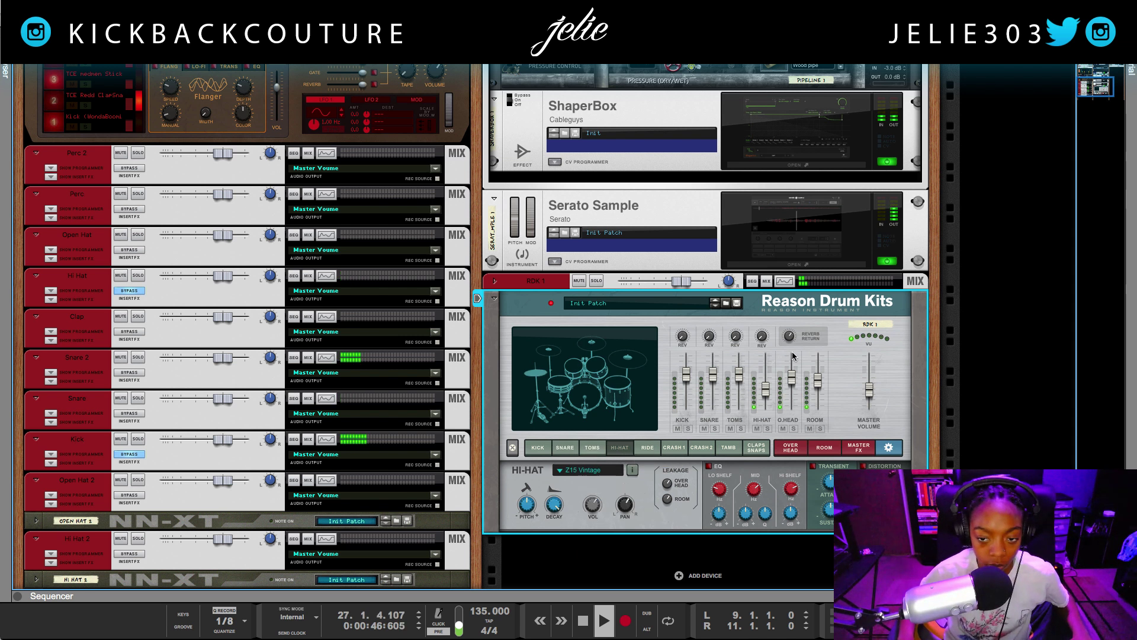
# Try the master volume fader and set the hi-hat mix volume to about -11.5 dB during playback
pyautogui.moveTo(871, 400)
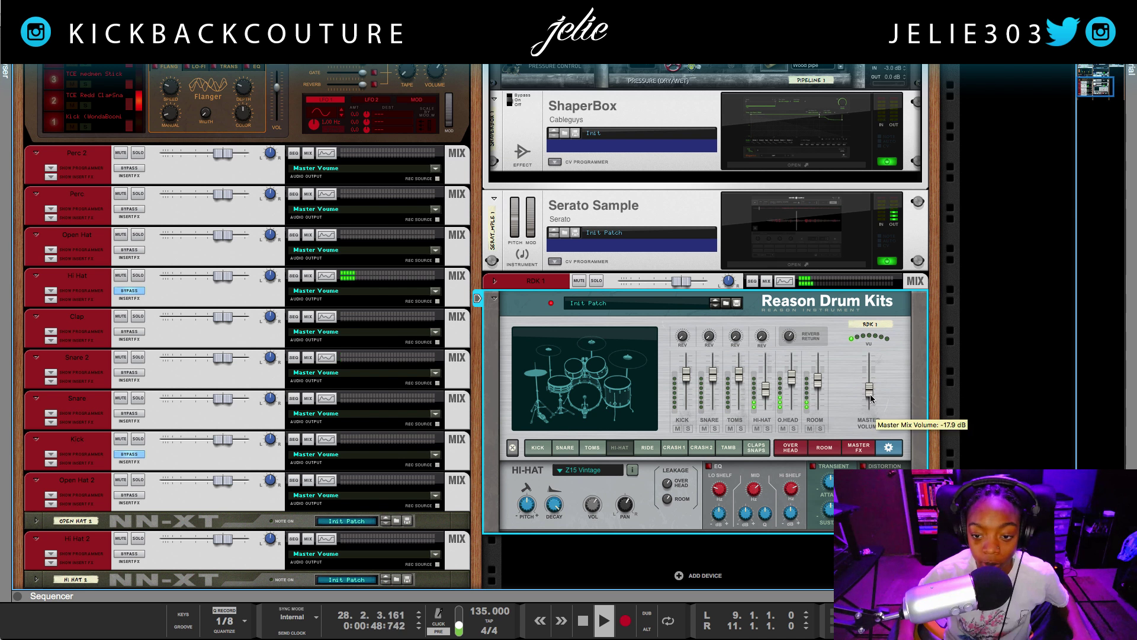
pyautogui.moveTo(871, 399); pyautogui.dragTo(875, 391)
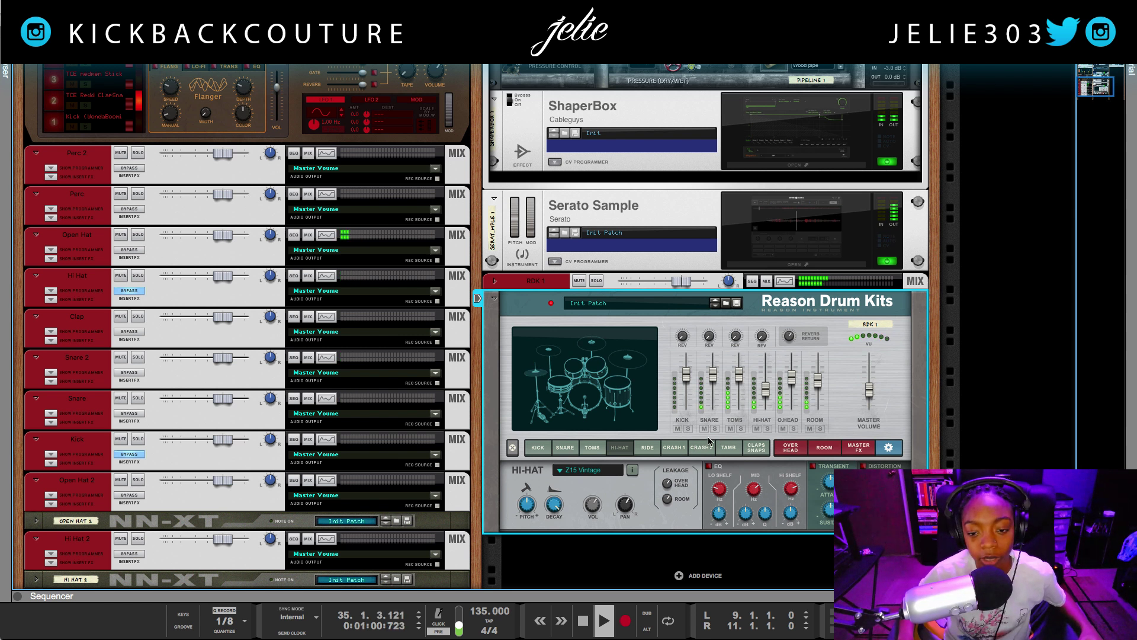
pyautogui.moveTo(764, 391)
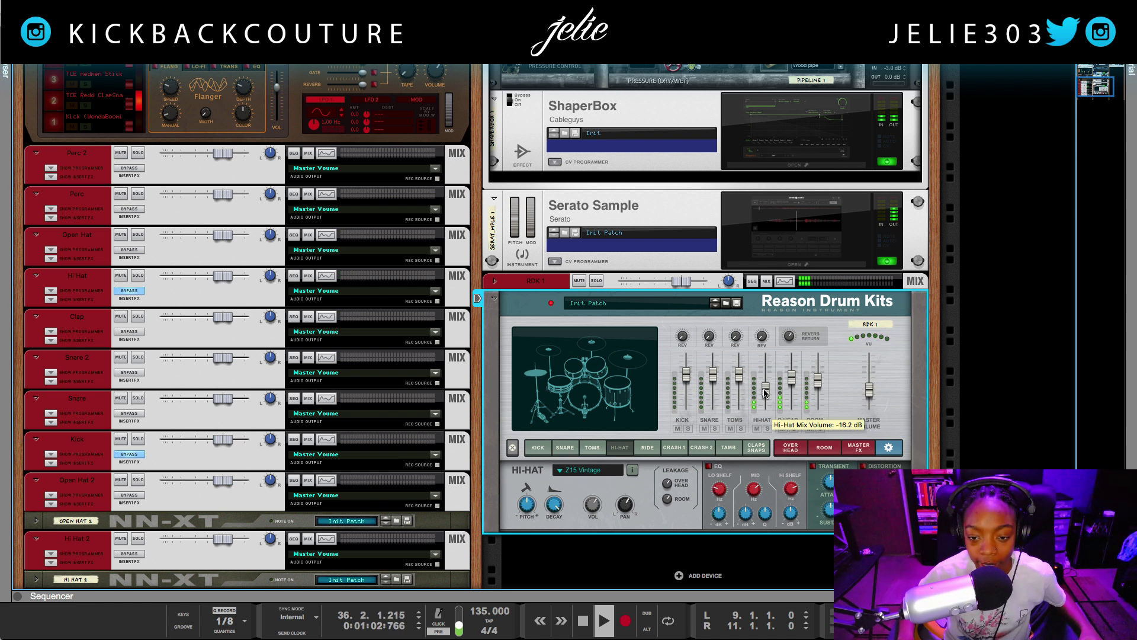
pyautogui.moveTo(764, 388); pyautogui.dragTo(764, 386)
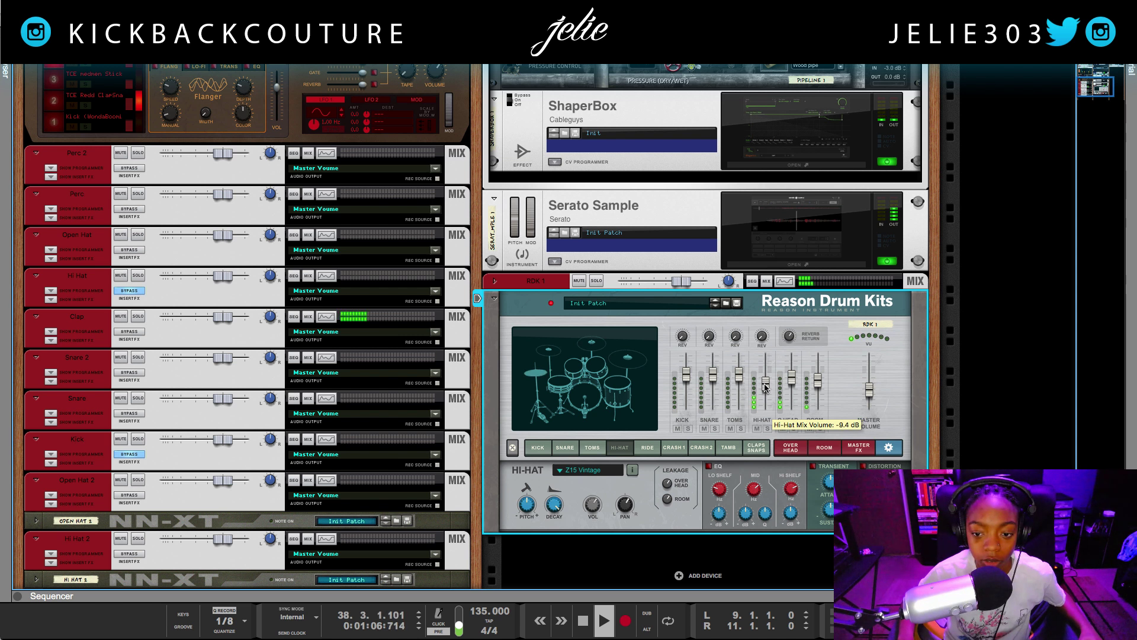
pyautogui.moveTo(765, 387); pyautogui.dragTo(764, 390)
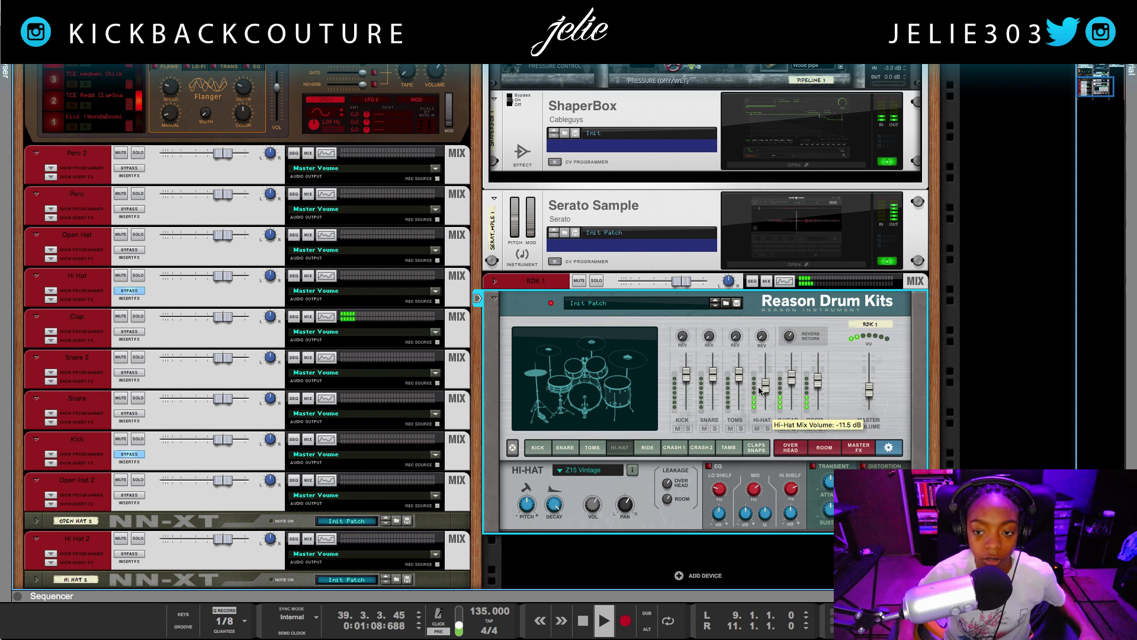
pyautogui.click(599, 545)
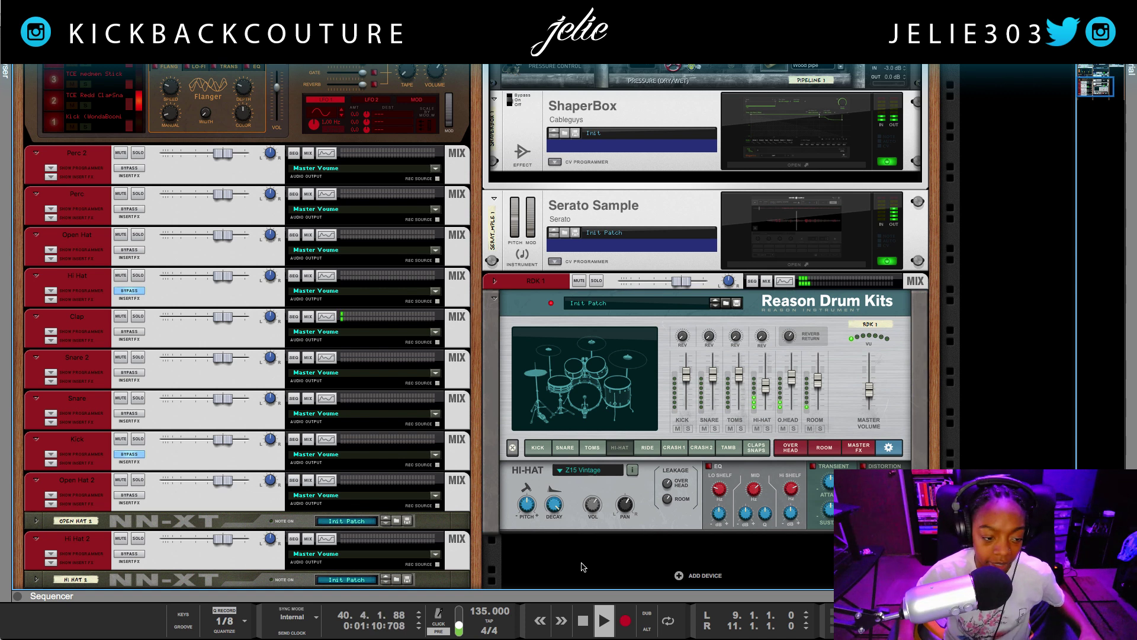
pyautogui.scroll(-2, 598, 536)
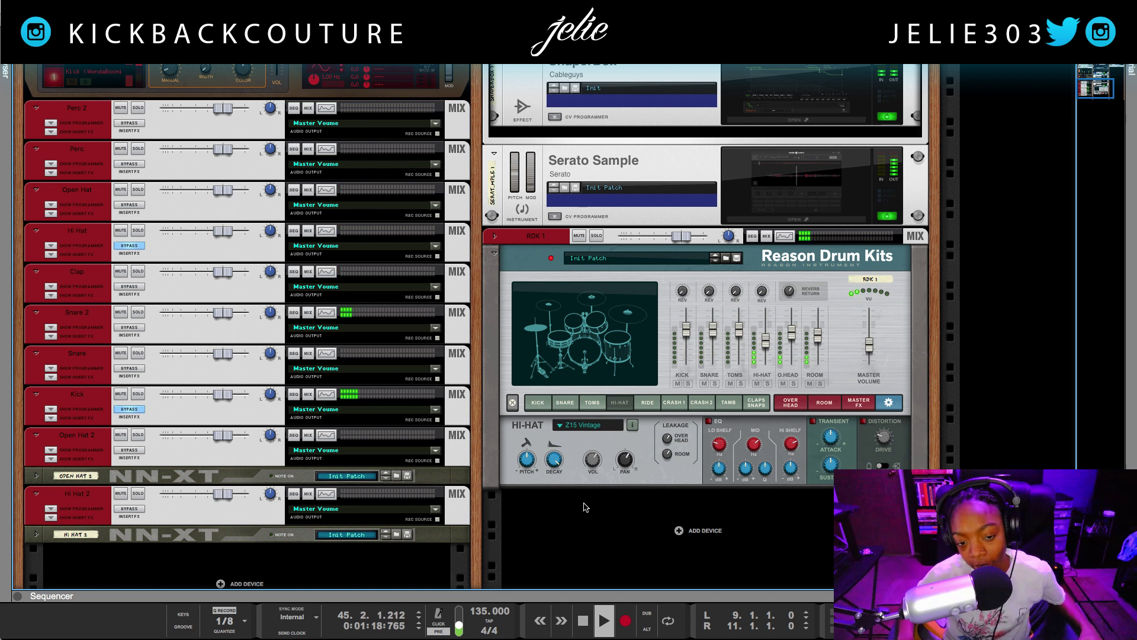
pyautogui.scroll(1, 569, 500)
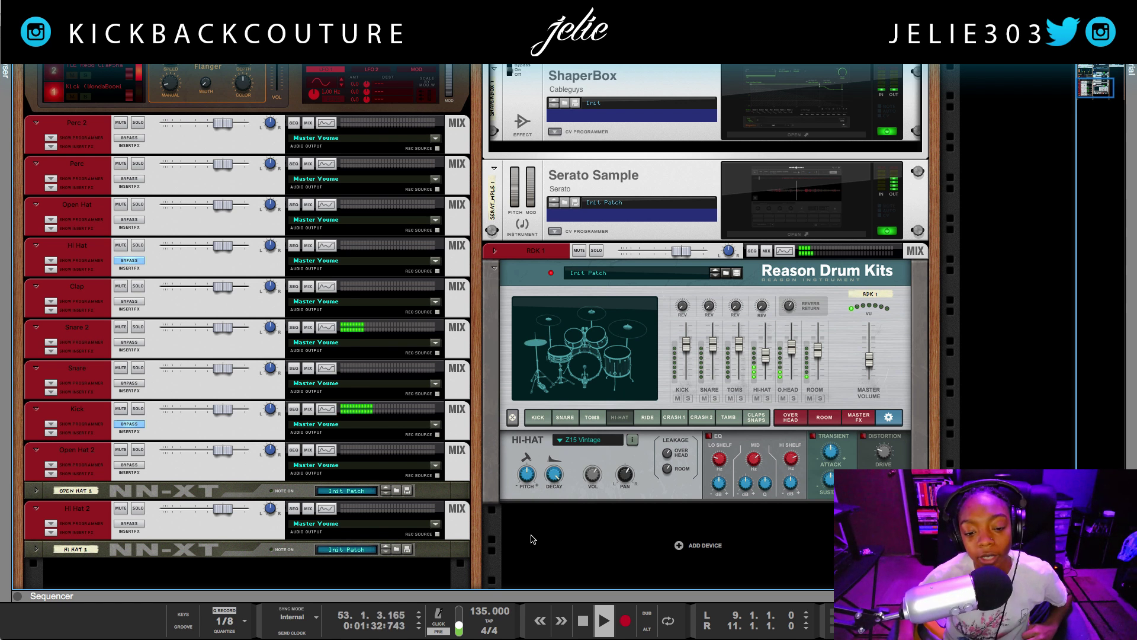
pyautogui.scroll(1, 539, 528)
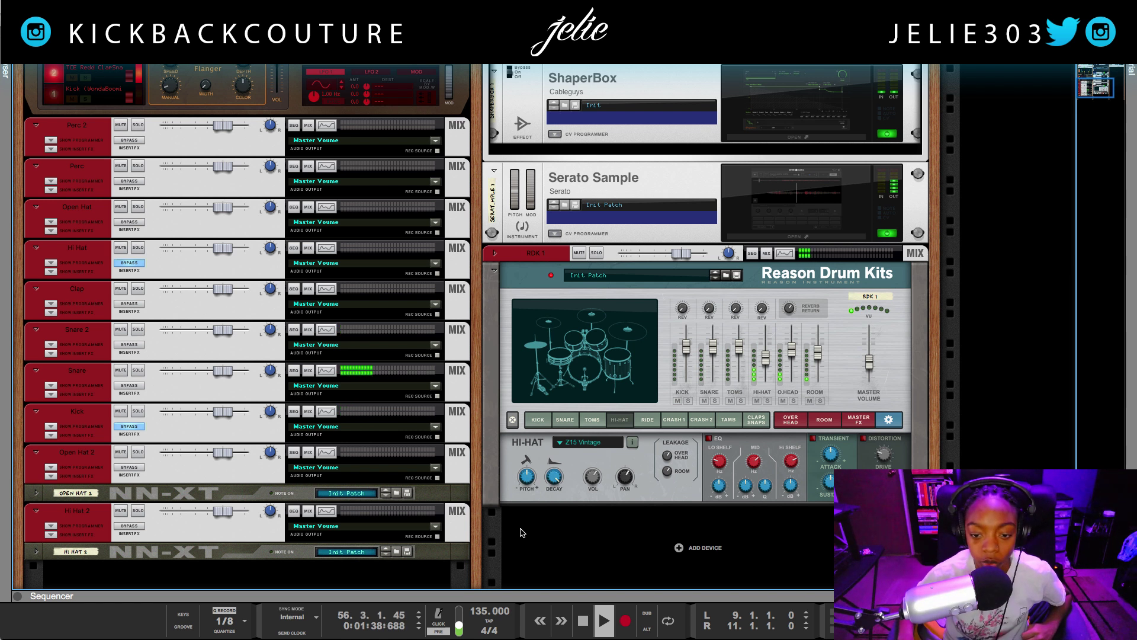
# Stop playback and enlarge the sequencer to show the full song arrangement in place of the rack
pyautogui.scroll(-1, 523, 427)
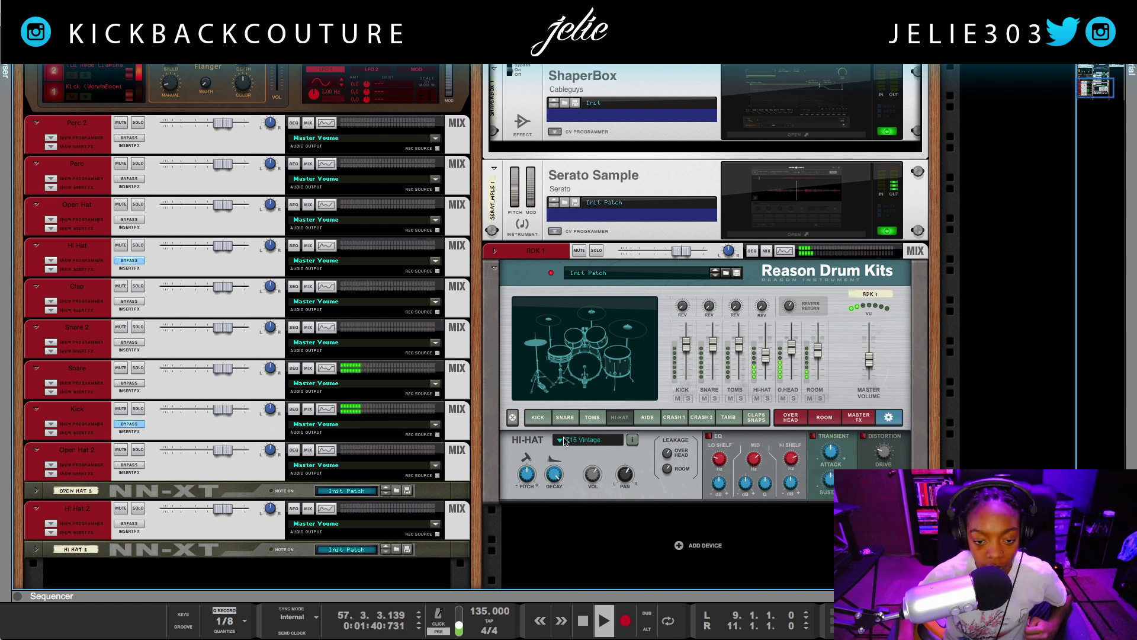
pyautogui.click(560, 446)
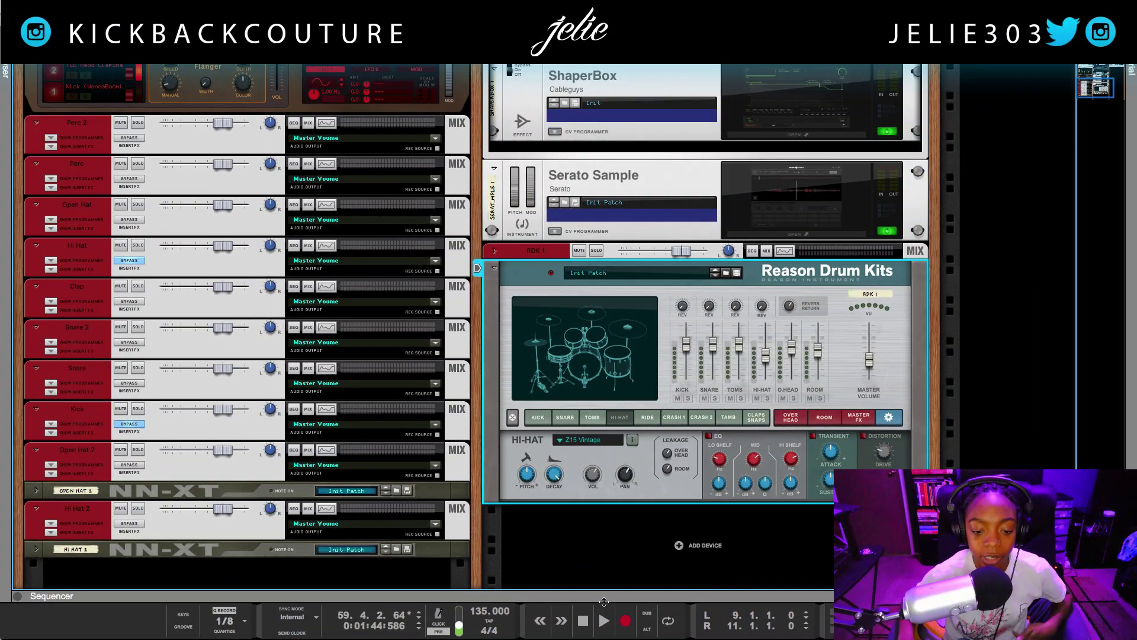
pyautogui.moveTo(600, 600); pyautogui.dragTo(593, 62)
pyautogui.click(687, 560)
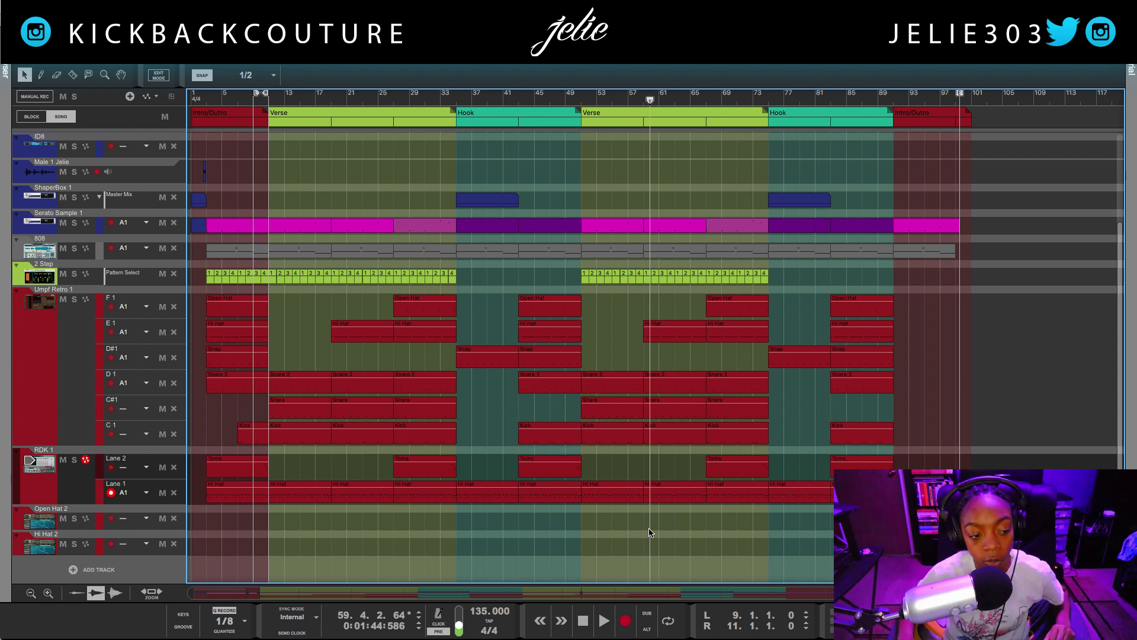
# Move the song position to bar 73 near the end of the second verse and play a short passage
pyautogui.click(697, 98)
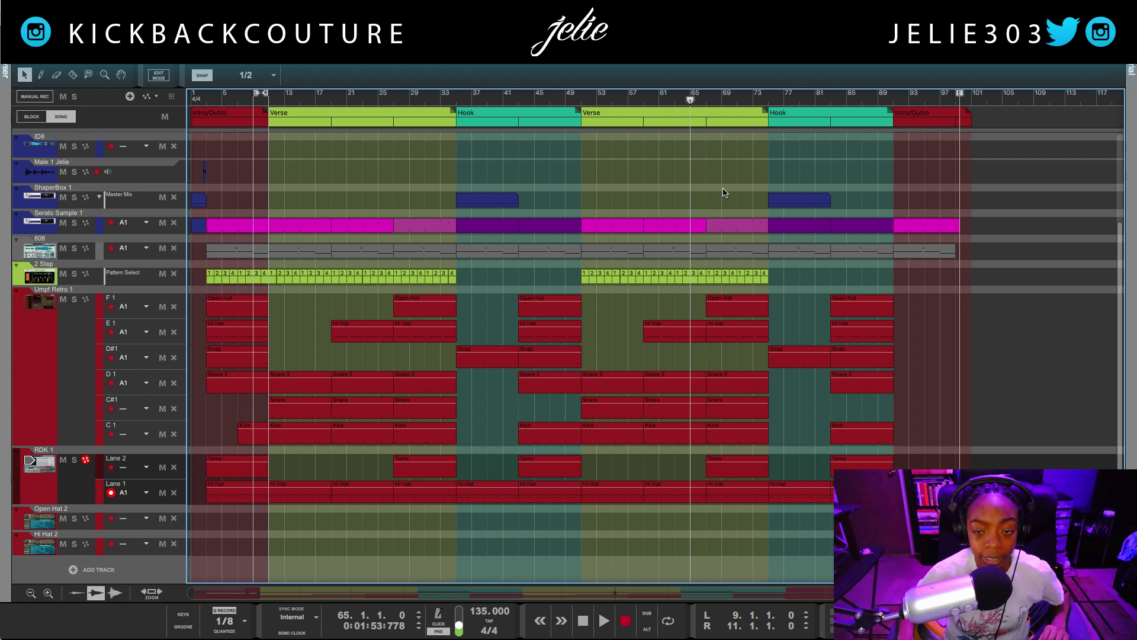
pyautogui.click(754, 99)
pyautogui.press('space')
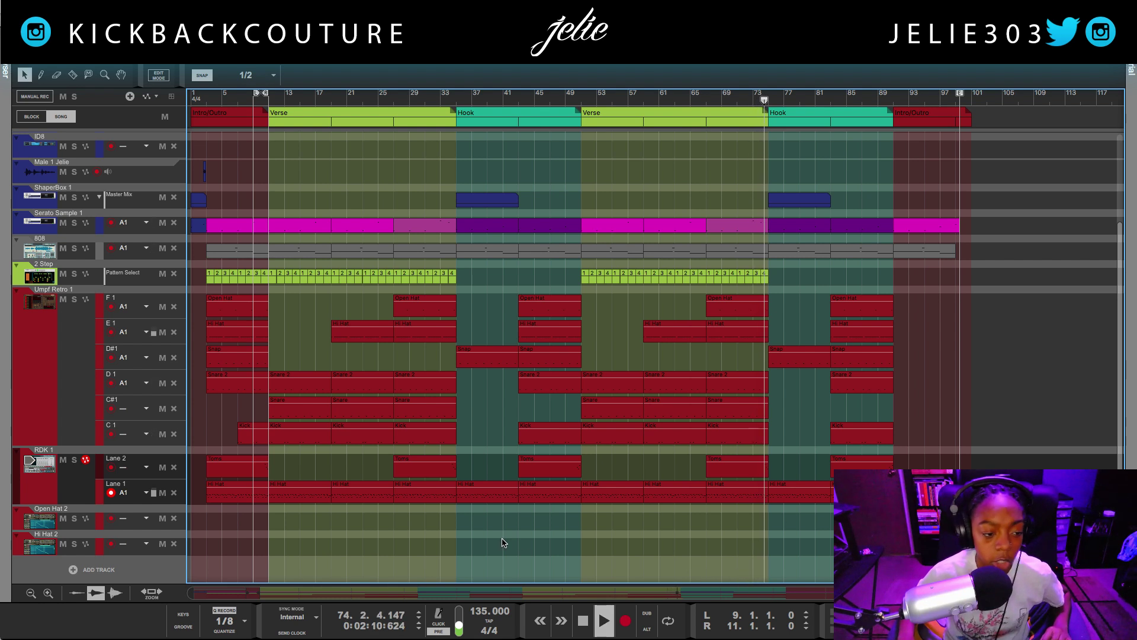
pyautogui.press('space')
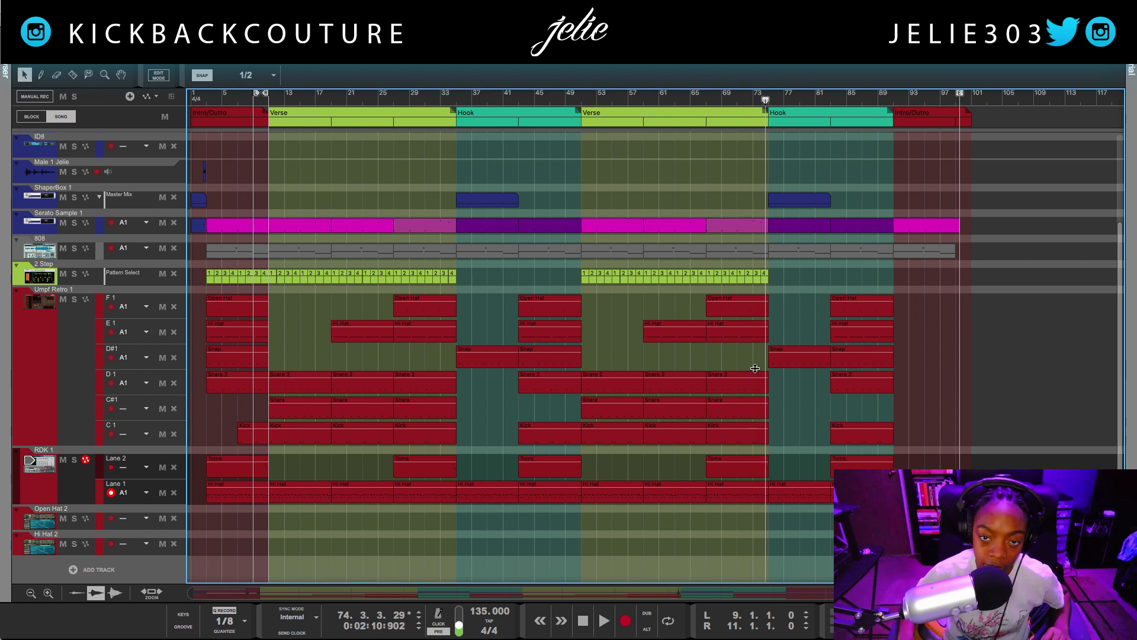
# Return to the rack and look over the available hi-hat models in Reason Drum Kits, keeping Z15 Vintage
pyautogui.press('F6')
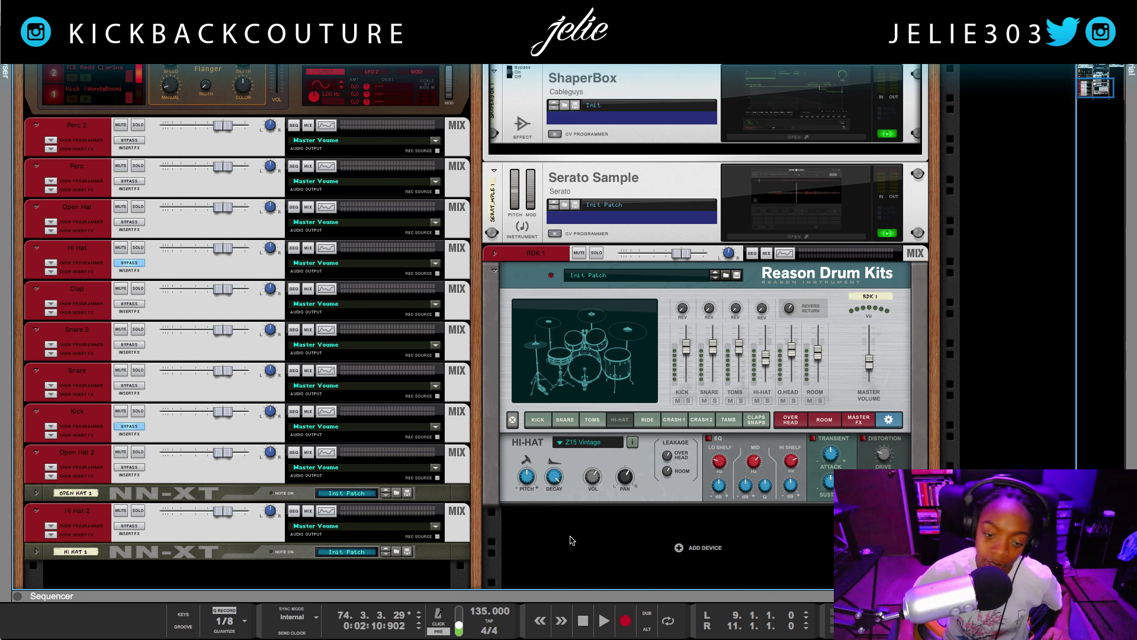
pyautogui.click(504, 345)
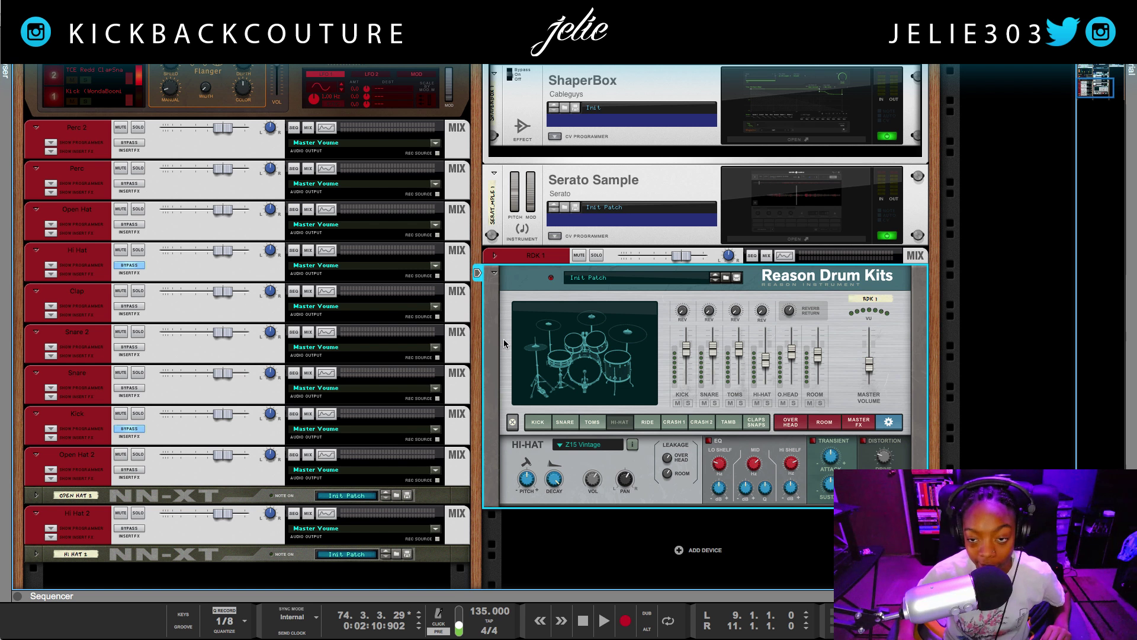
pyautogui.click(560, 524)
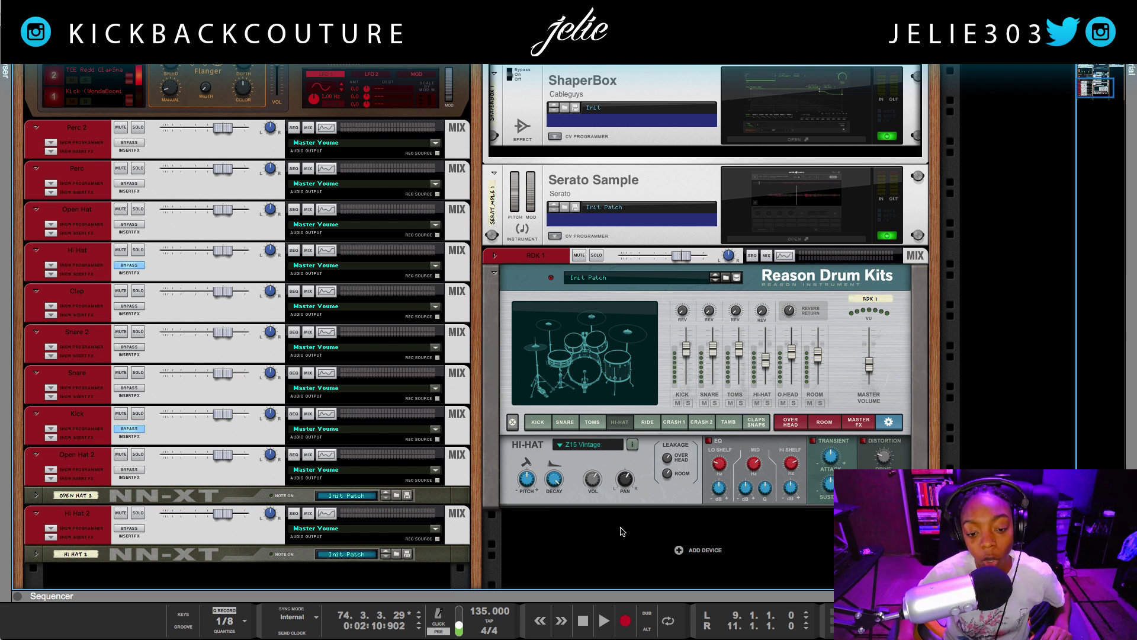
pyautogui.scroll(1, 578, 525)
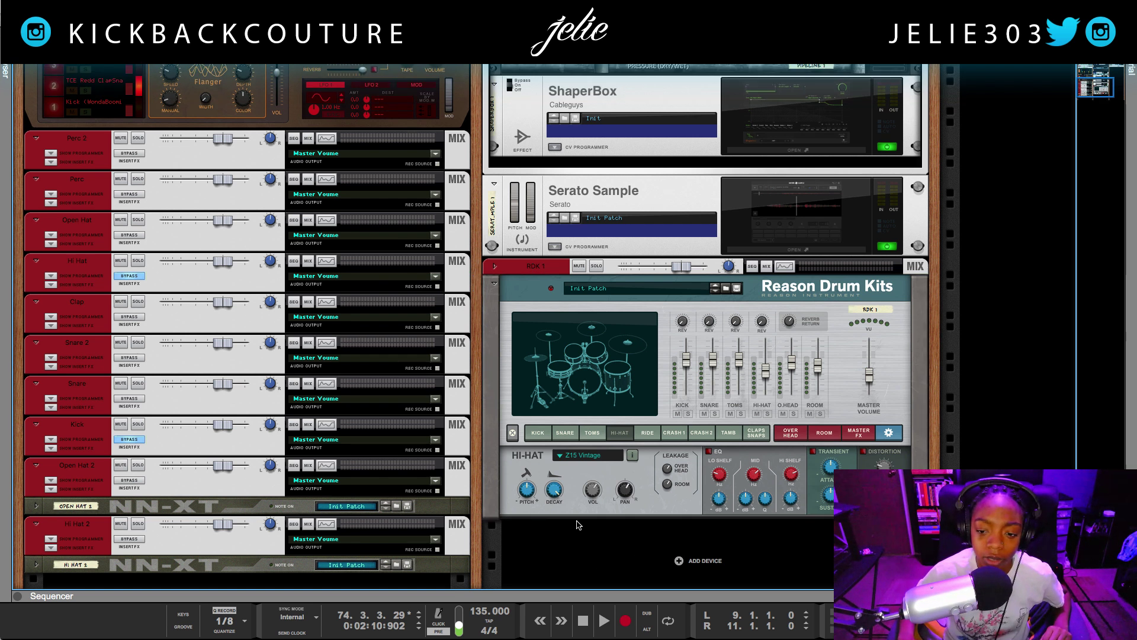
pyautogui.scroll(-4, 563, 531)
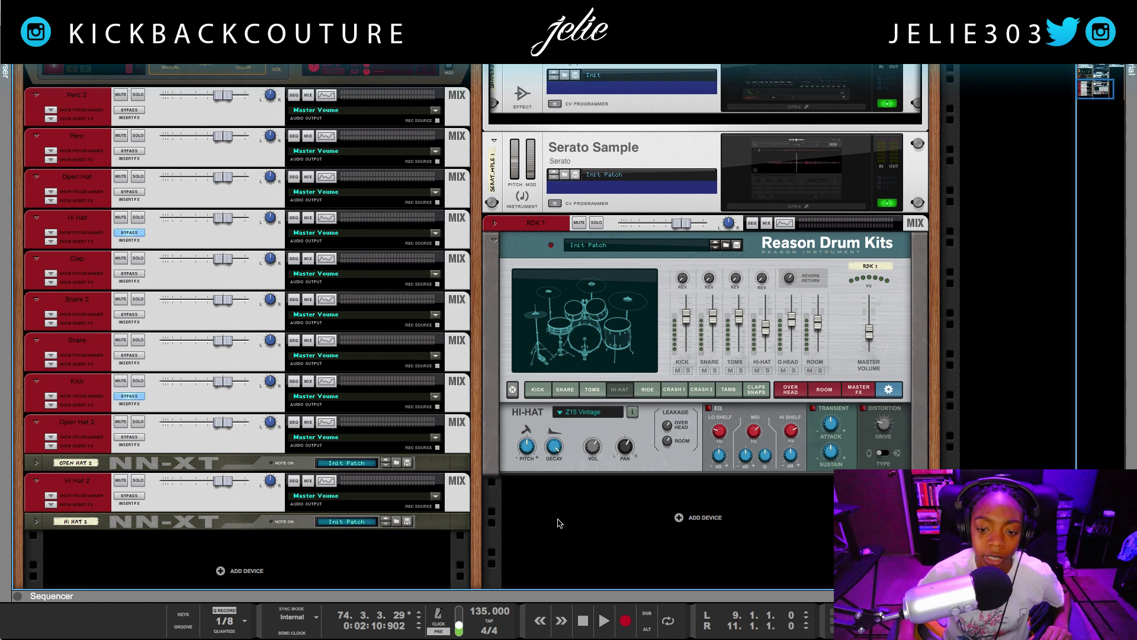
pyautogui.click(581, 415)
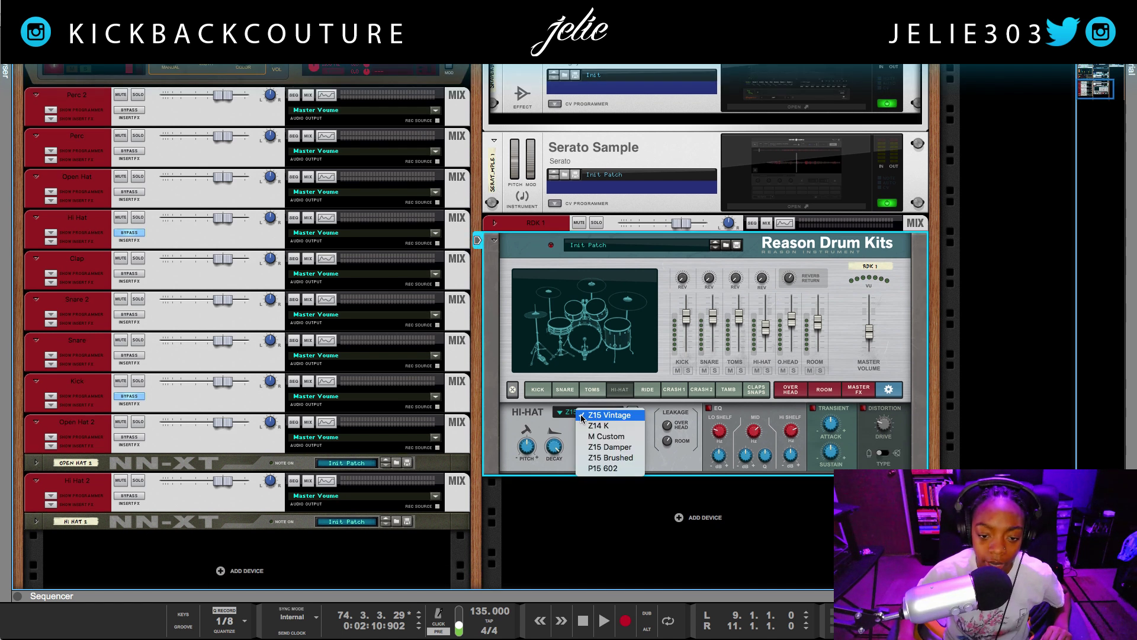
pyautogui.click(581, 487)
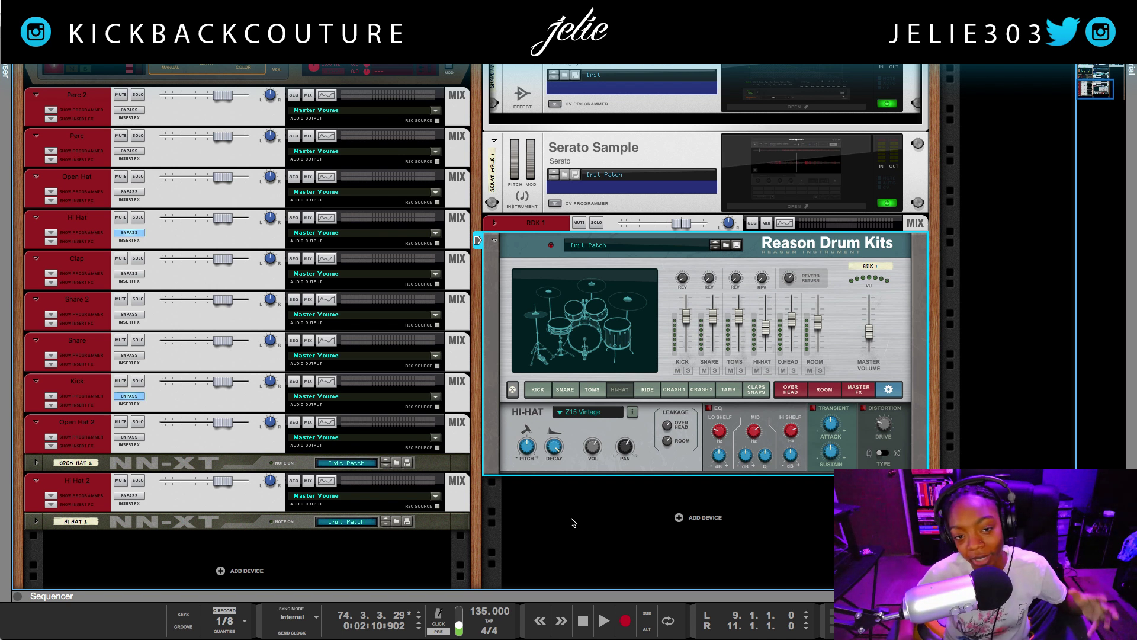
# Resume song playback and enlarge the sequencer to follow the arrangement through the second hook
pyautogui.scroll(1, 579, 537)
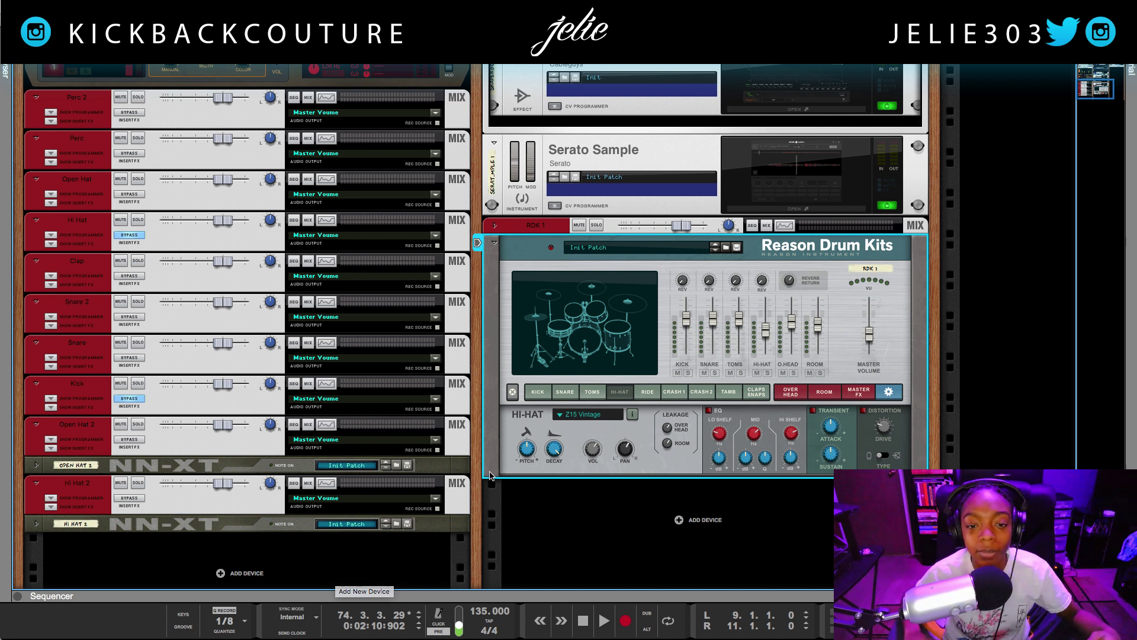
pyautogui.press('space')
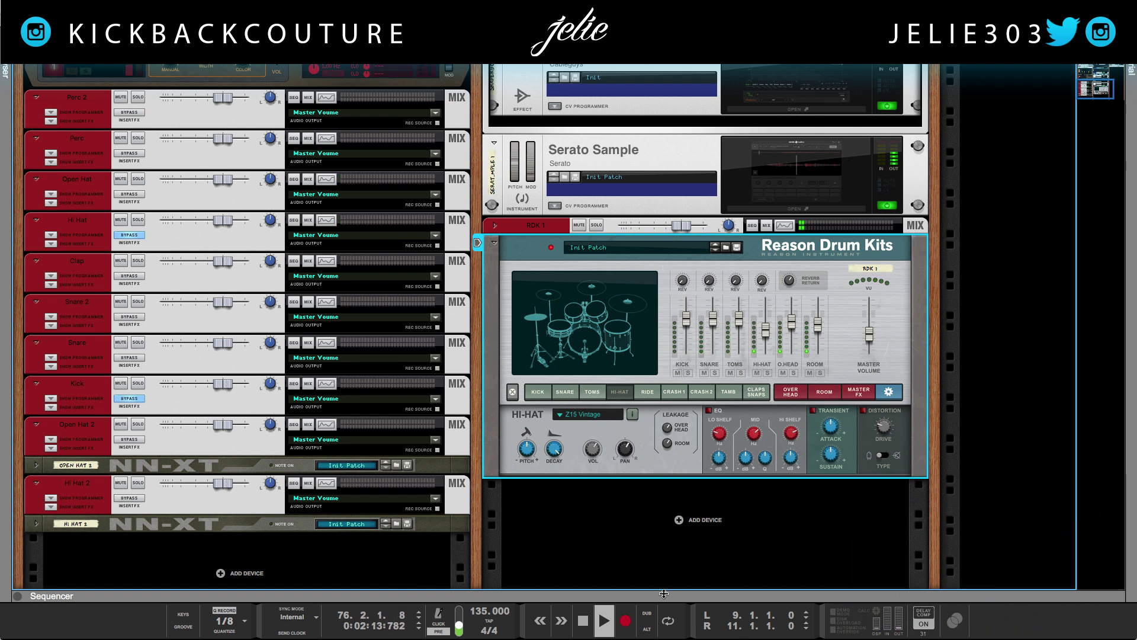
pyautogui.moveTo(657, 593); pyautogui.dragTo(616, 101)
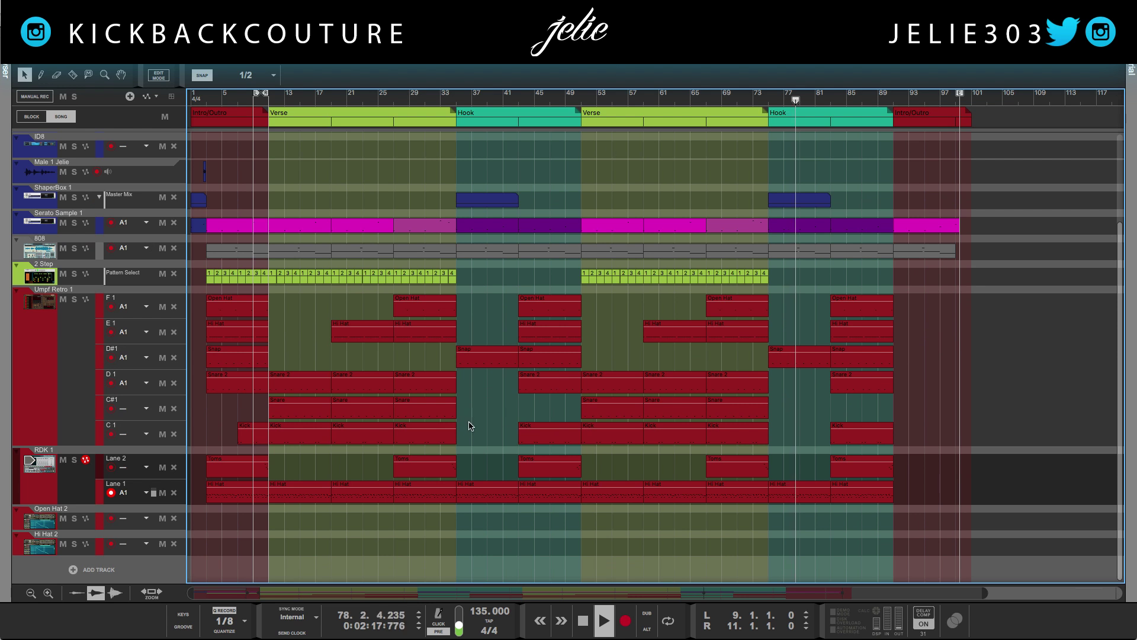